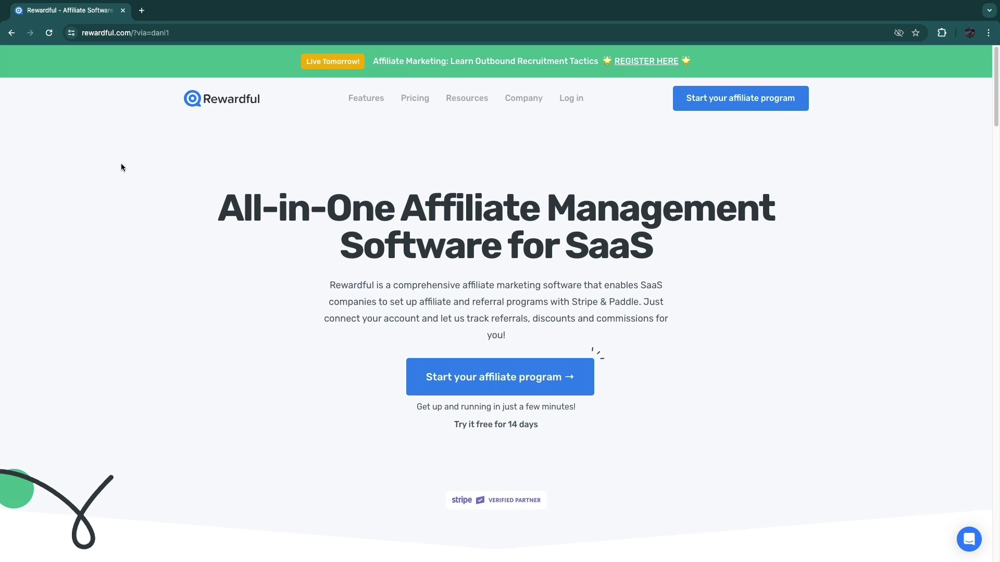
Step: Read the Rewardful homepage headline, description and 14-day free trial offer
scroll(85, 194, "down", 5)
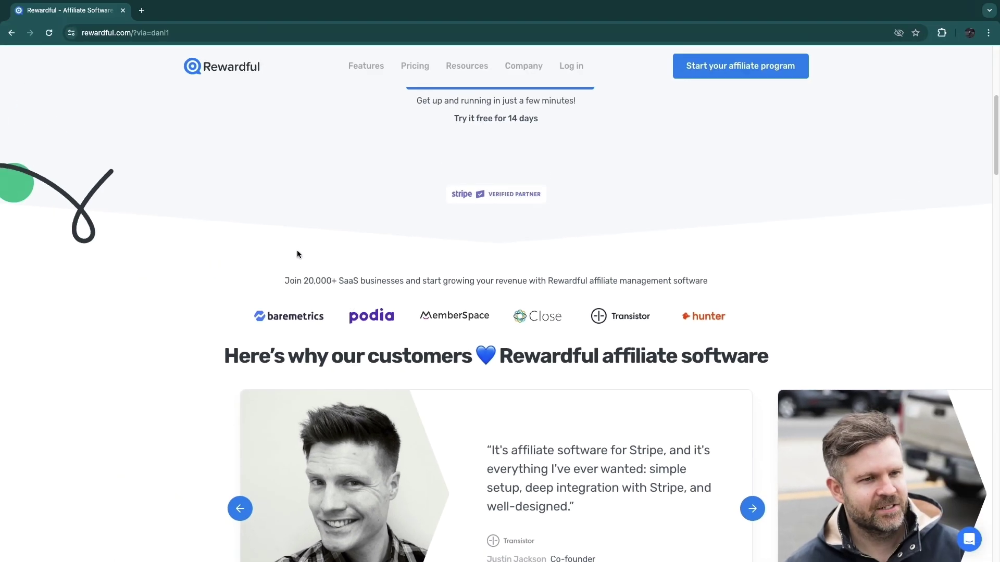
scroll(193, 250, "up", 5)
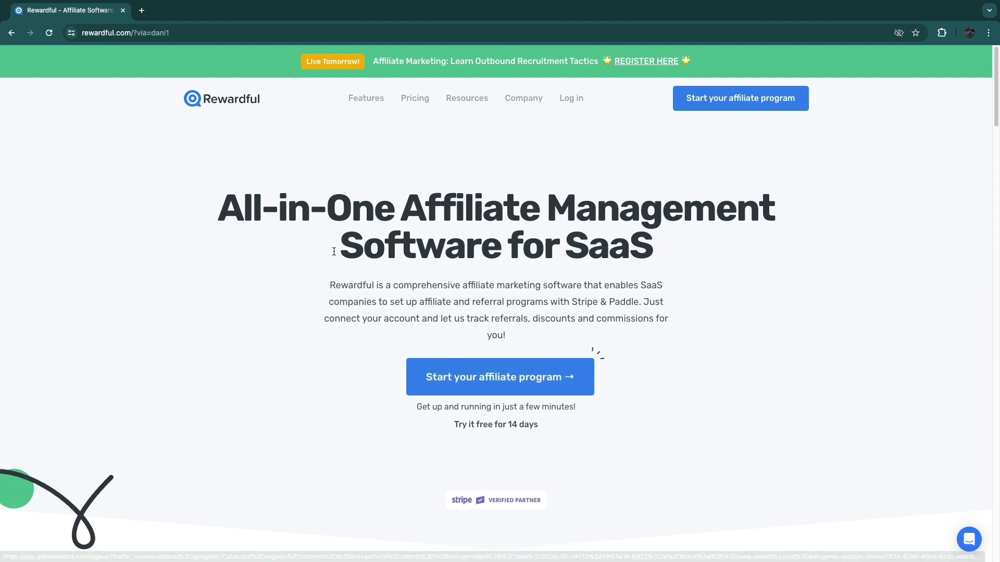
left_click_drag(218, 208, 704, 206)
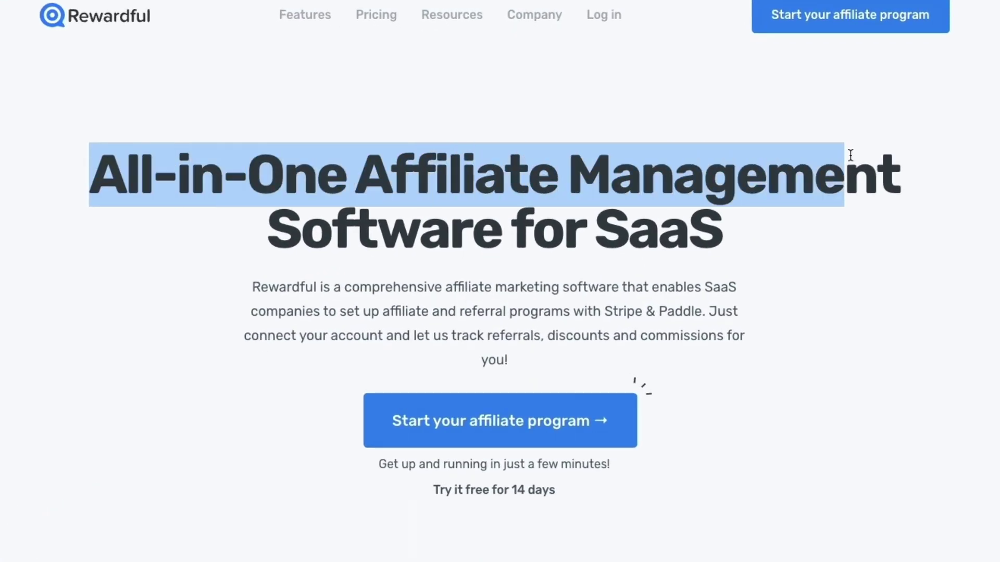
left_click_drag(796, 171, 786, 281)
left_click_drag(252, 287, 636, 384)
left_click(636, 383)
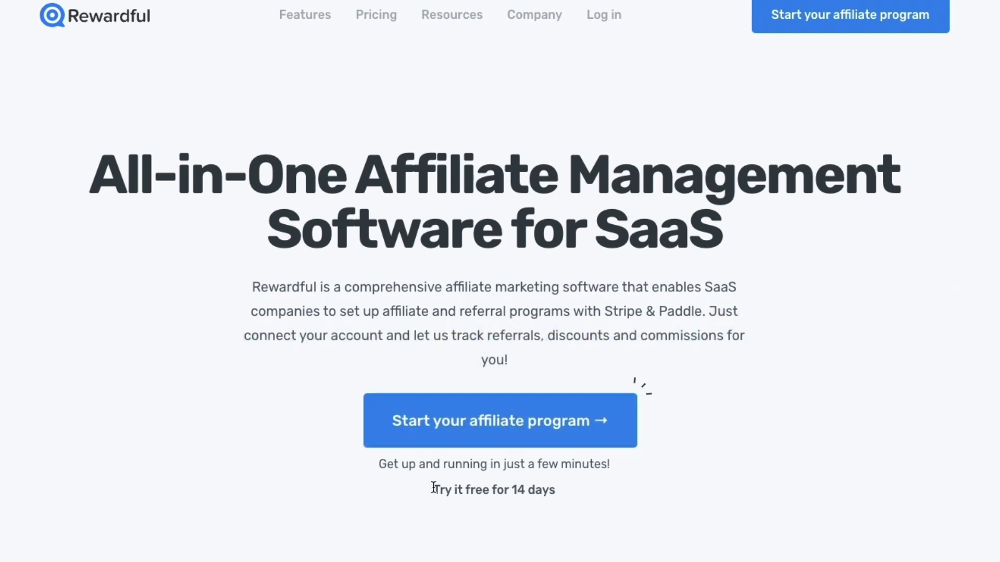
left_click_drag(436, 488, 578, 491)
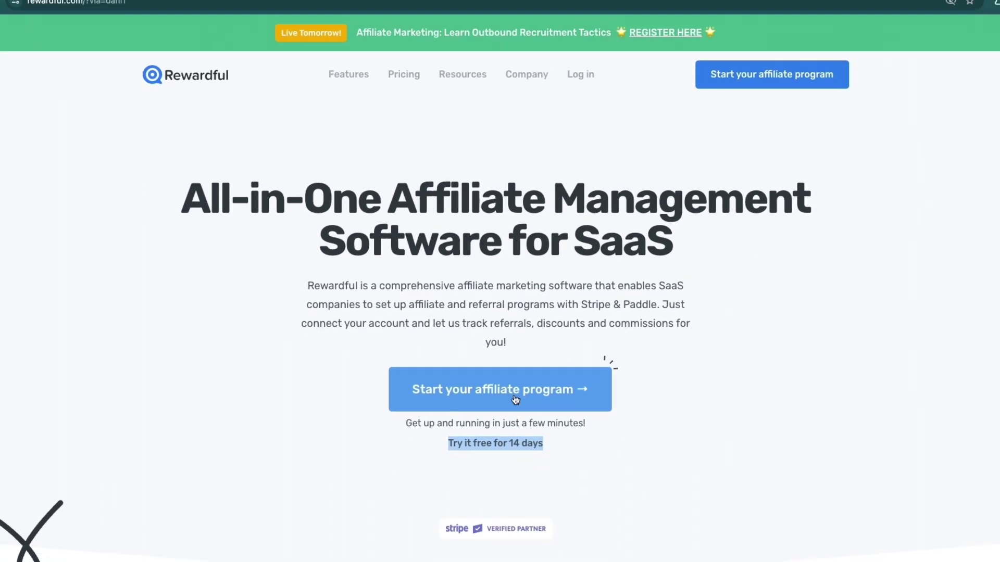
Step: Open the sign-up form and review its name, email, company and website fields
left_click(515, 400)
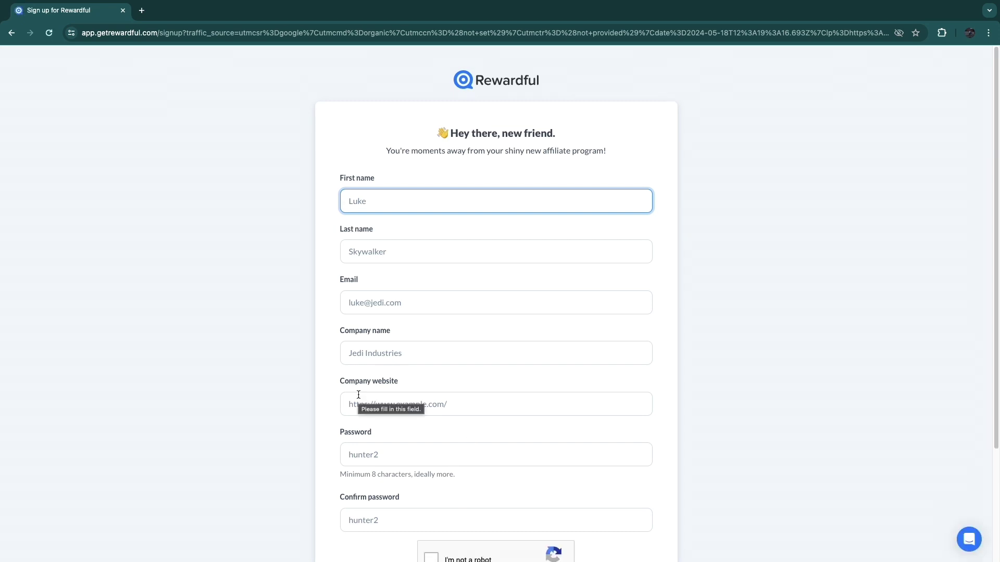
left_click_drag(328, 183, 342, 225)
triple_click(417, 230)
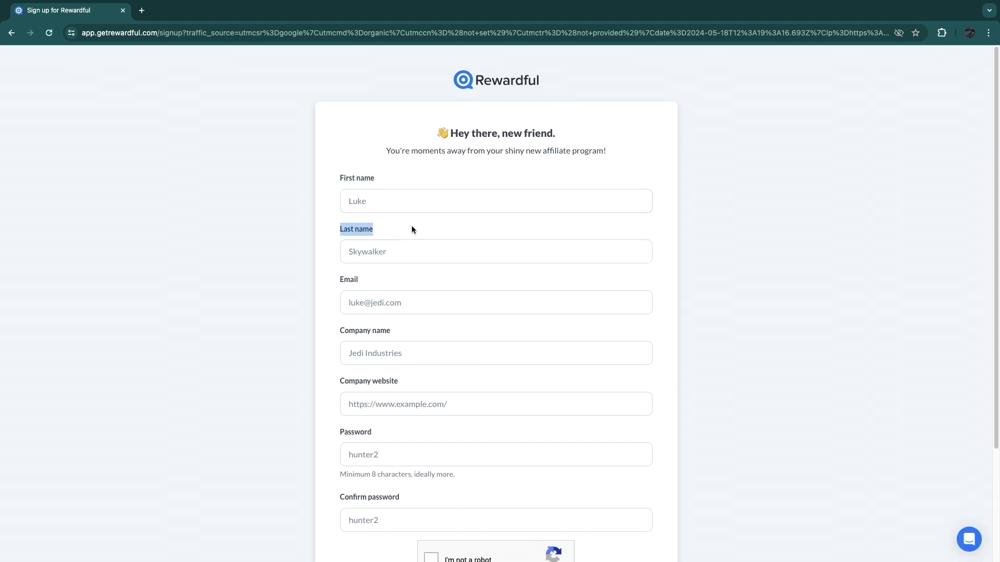
left_click_drag(324, 278, 388, 291)
left_click_drag(337, 327, 393, 334)
left_click_drag(337, 381, 408, 381)
Step: Submit the sign-up form and note the address the confirmation link went to
scroll(346, 424, "down", 1)
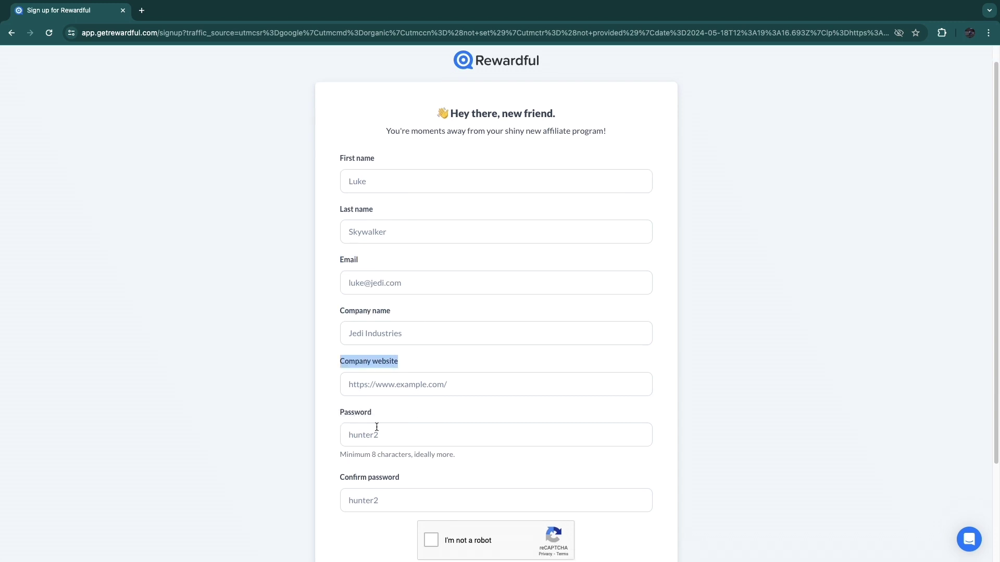
scroll(373, 433, "down", 5)
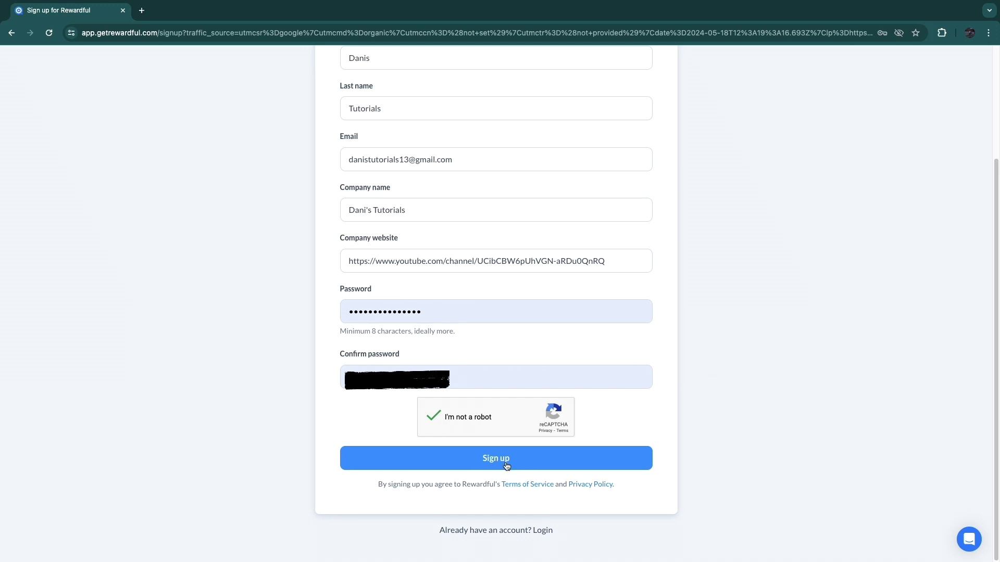
left_click(507, 465)
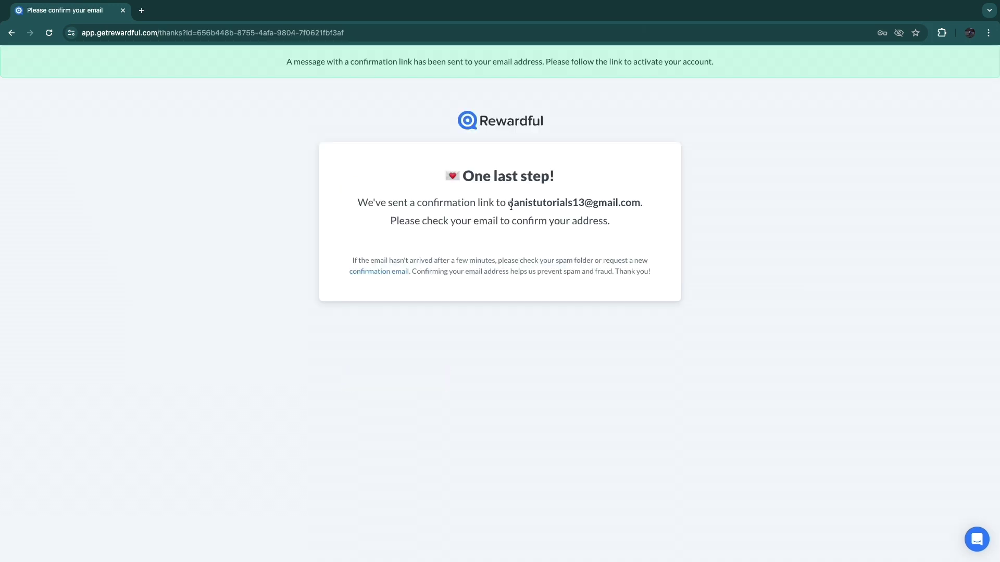
left_click_drag(510, 204, 617, 204)
left_click(631, 215)
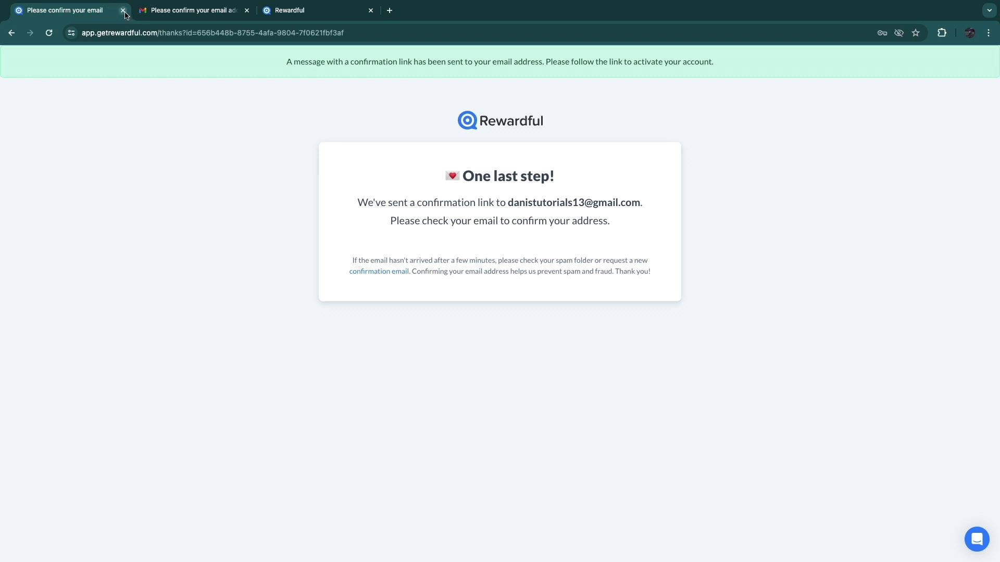
Step: Close the confirmation and inbox tabs, then compare the Starter, Growth and Enterprise plans
left_click(123, 10)
left_click(123, 10)
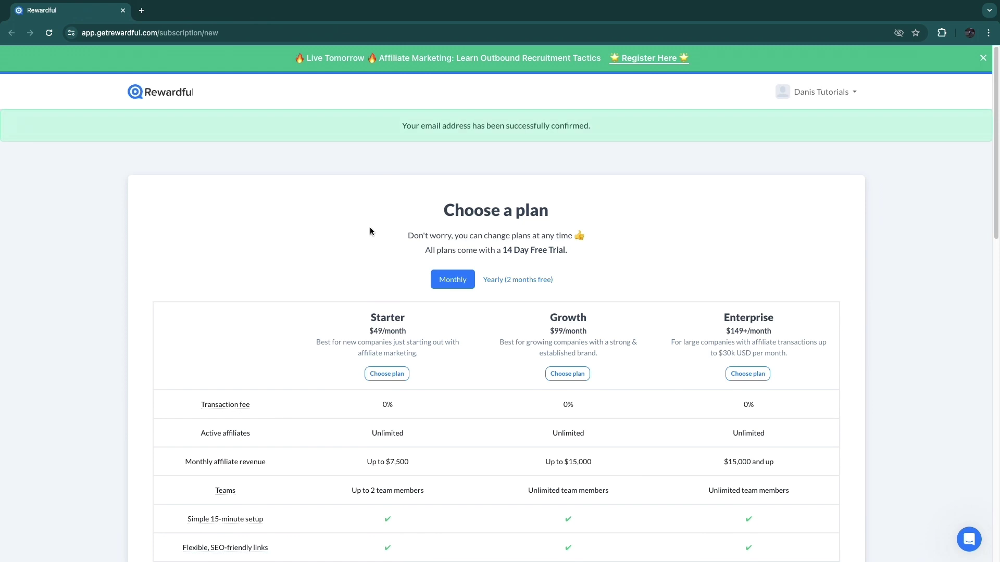
scroll(368, 230, "down", 2)
left_click_drag(360, 249, 413, 254)
double_click(580, 250)
left_click_drag(720, 249, 807, 252)
scroll(657, 250, "down", 2)
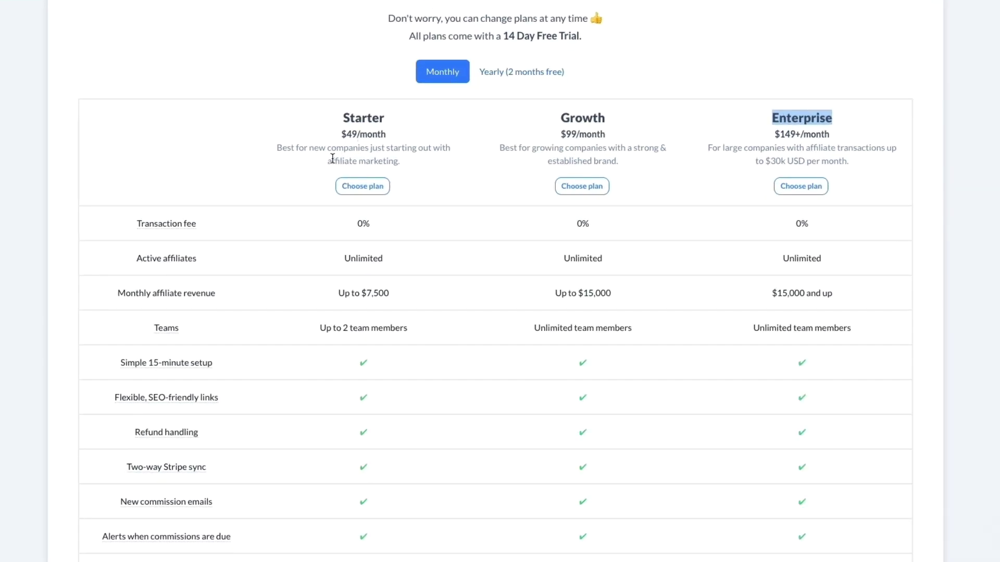
Step: Review Starter's transaction fee, unlimited active affiliates and 2 team member limit
left_click(337, 225)
left_click_drag(357, 222, 404, 230)
left_click(404, 230)
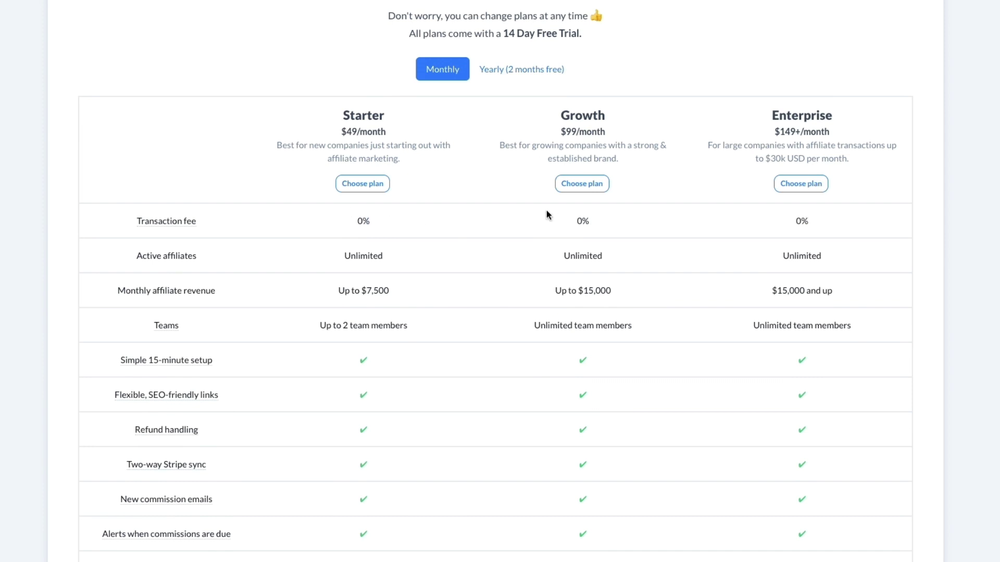
scroll(423, 204, "down", 1)
left_click_drag(370, 241, 389, 243)
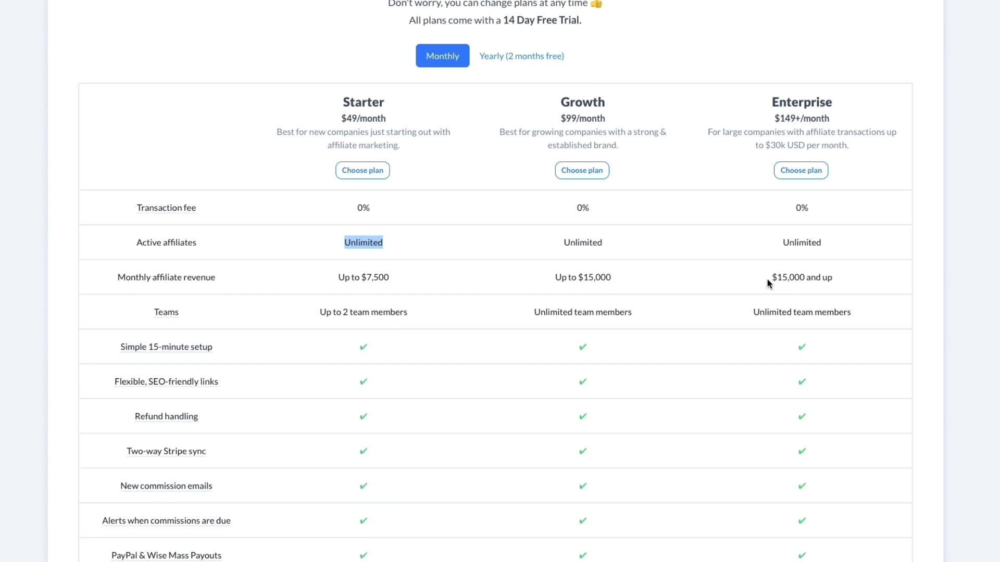
left_click(435, 292)
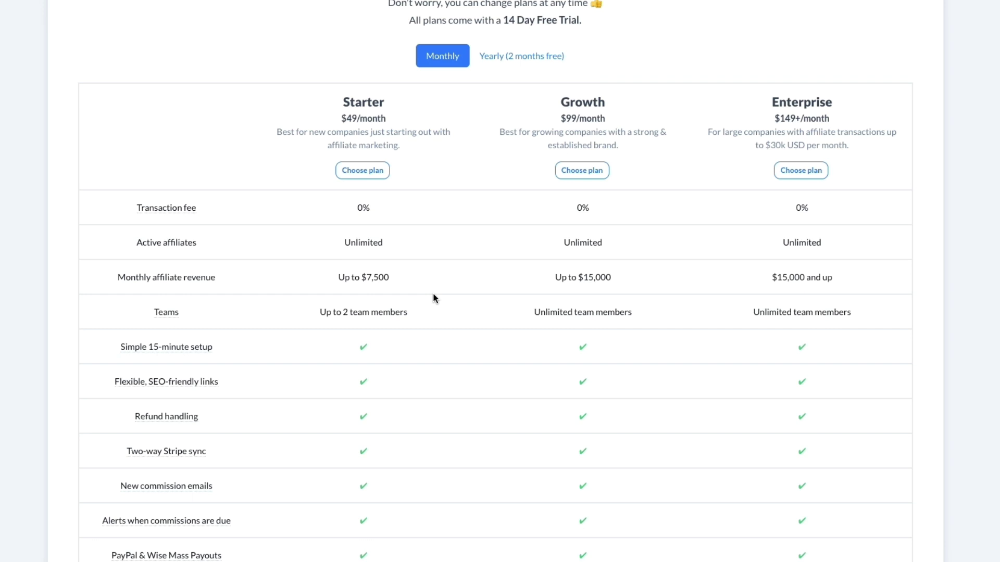
scroll(408, 295, "down", 1)
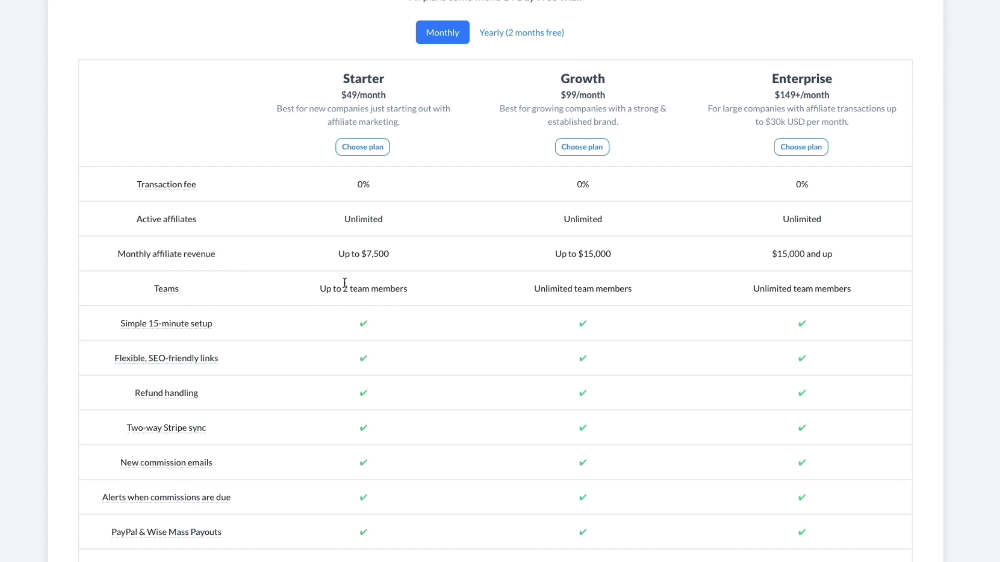
left_click_drag(344, 283, 410, 294)
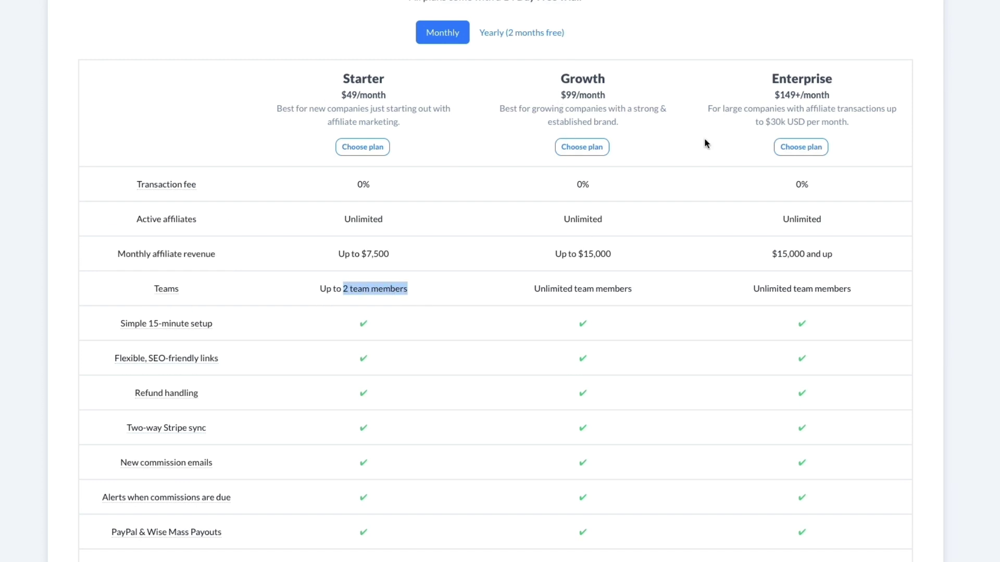
scroll(364, 393, "down", 3)
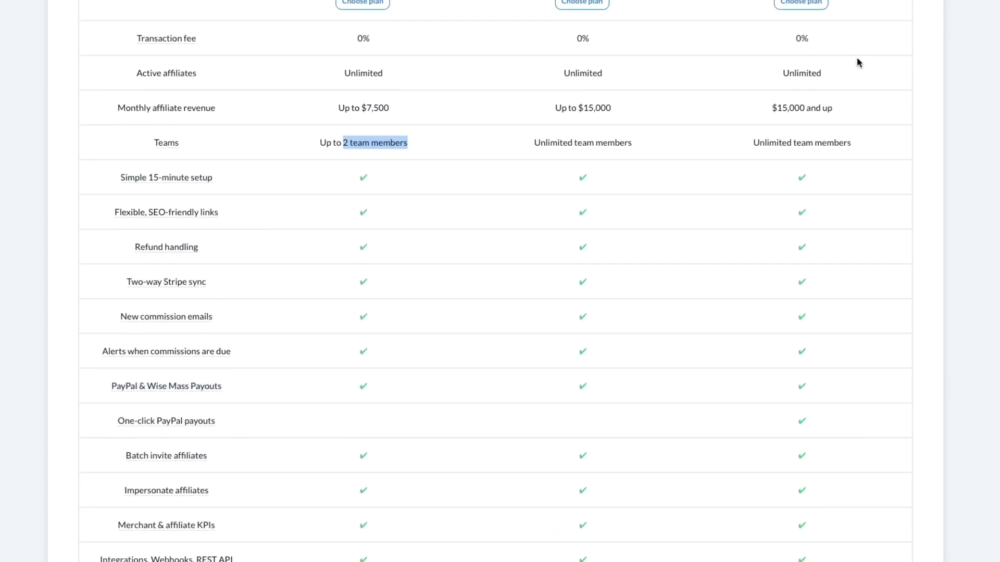
mouse_move(171, 421)
scroll(645, 453, "down", 3)
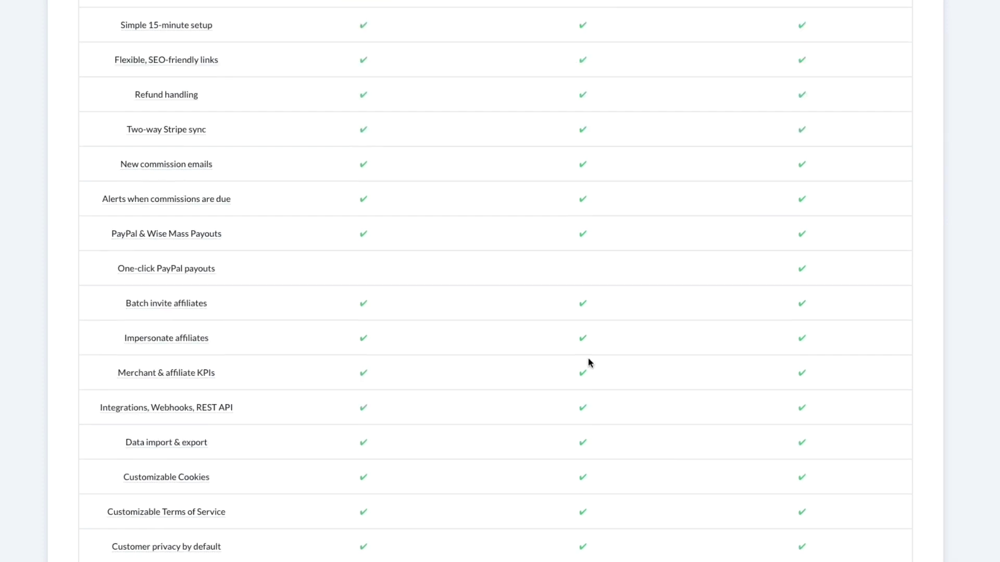
scroll(286, 136, "up", 1)
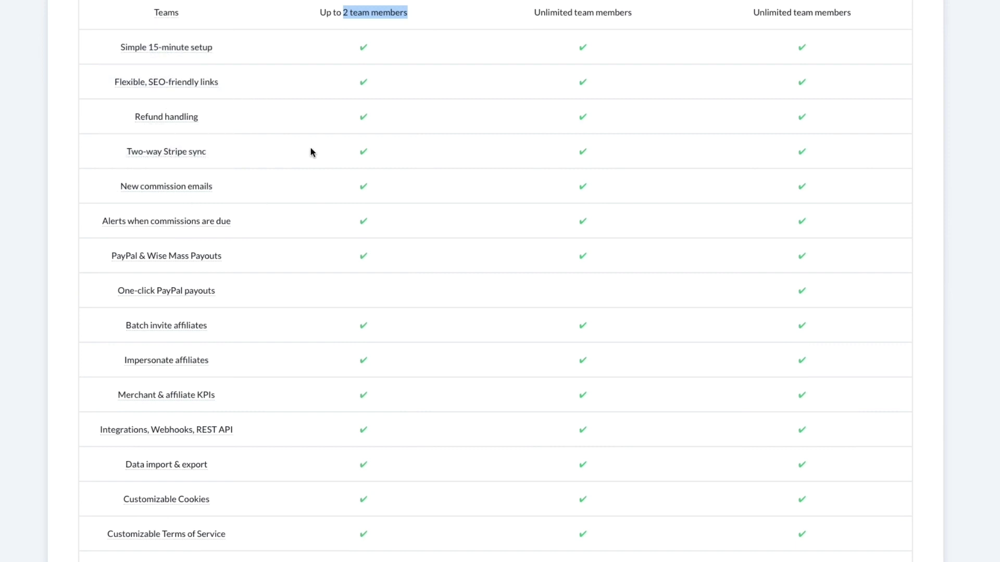
scroll(156, 107, "down", 4)
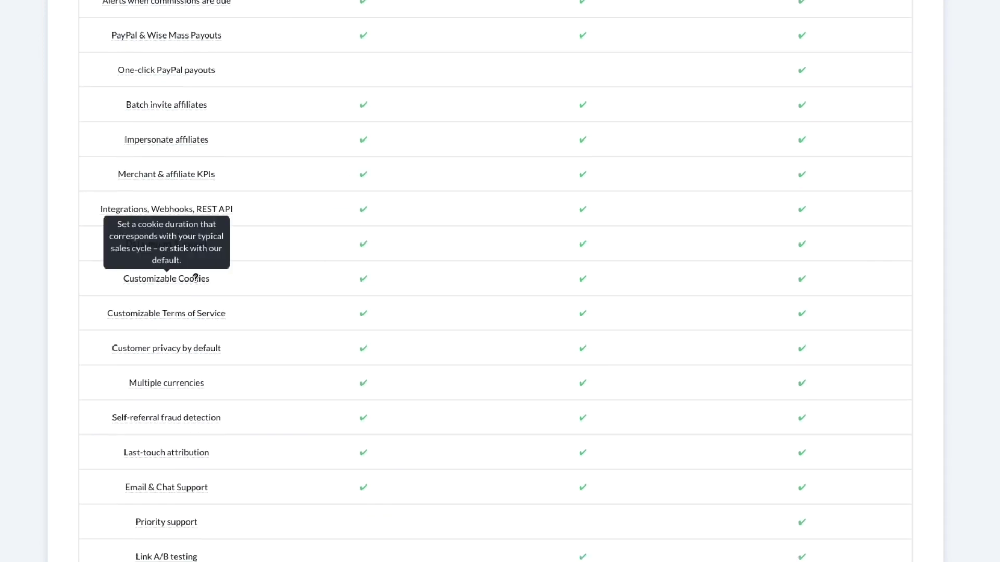
scroll(326, 232, "down", 3)
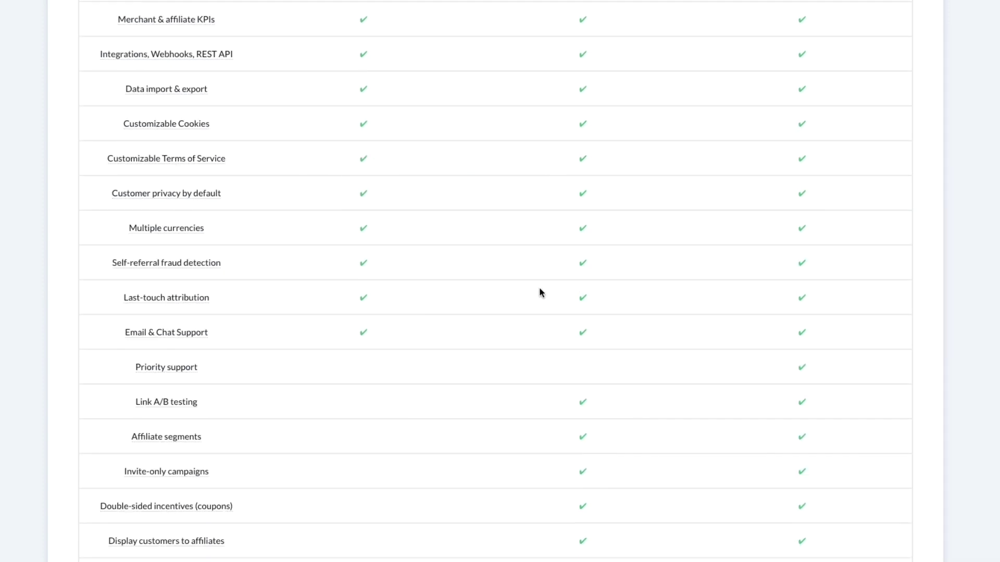
scroll(537, 297, "down", 3)
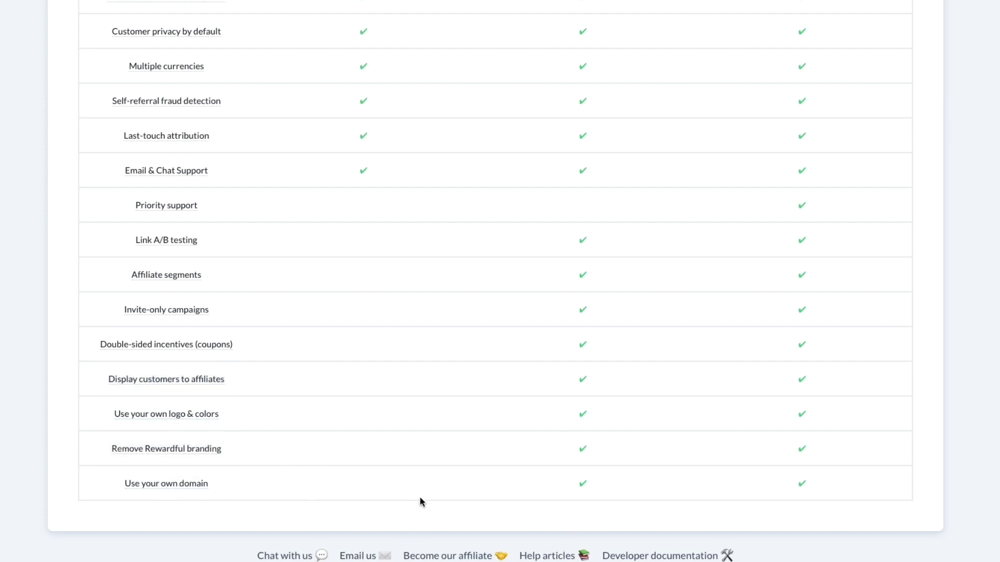
scroll(423, 500, "up", 15)
left_click_drag(549, 281, 626, 280)
left_click(647, 281)
left_click_drag(500, 308, 672, 321)
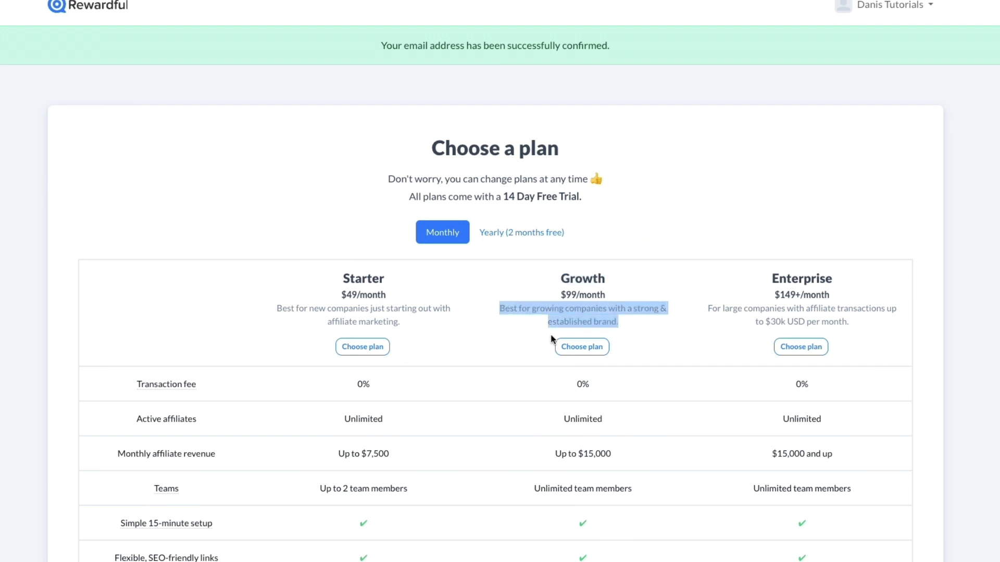
left_click_drag(276, 308, 432, 321)
left_click(433, 320)
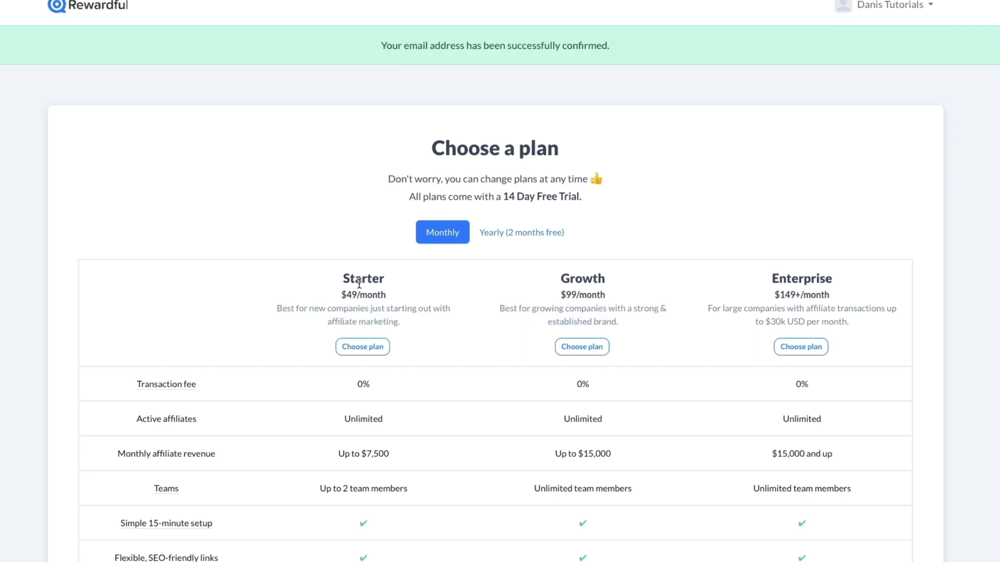
left_click_drag(341, 295, 385, 295)
left_click(431, 326)
left_click_drag(561, 295, 631, 297)
left_click(613, 299)
left_click_drag(710, 312, 856, 322)
left_click(708, 336)
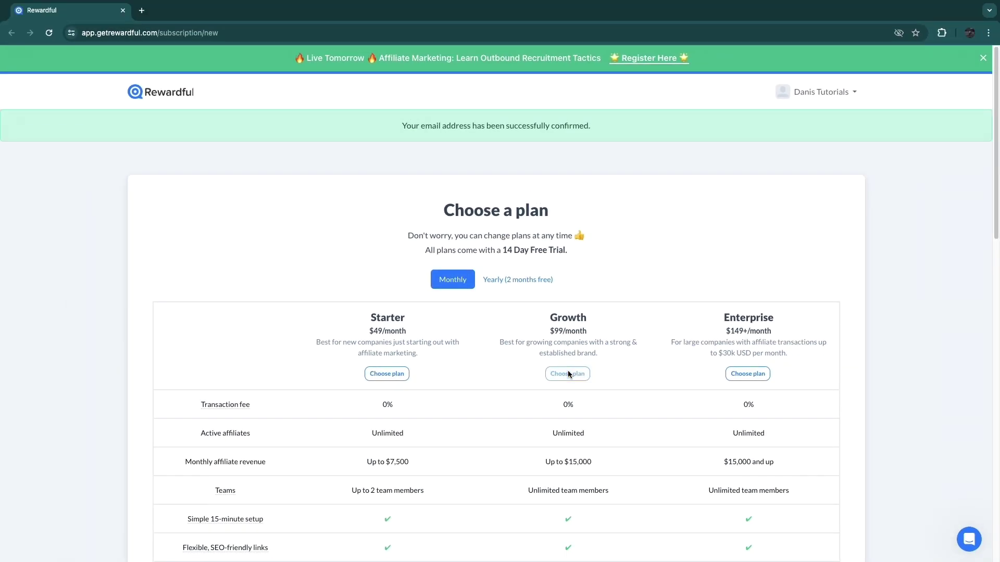
Step: Choose the Growth plan and review its 14-day free trial and card information in checkout
left_click(567, 373)
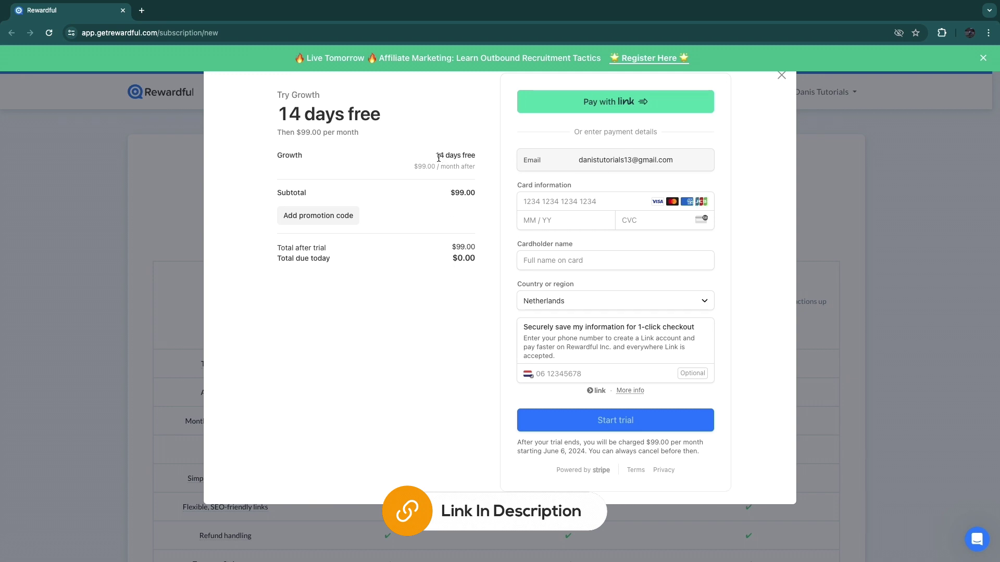
left_click_drag(439, 157, 475, 159)
left_click(460, 142)
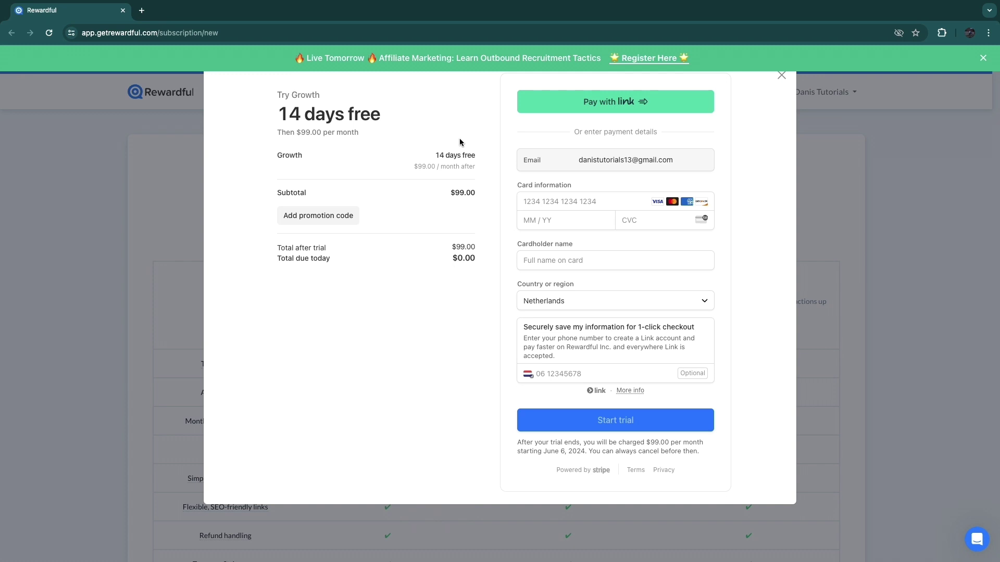
double_click(544, 185)
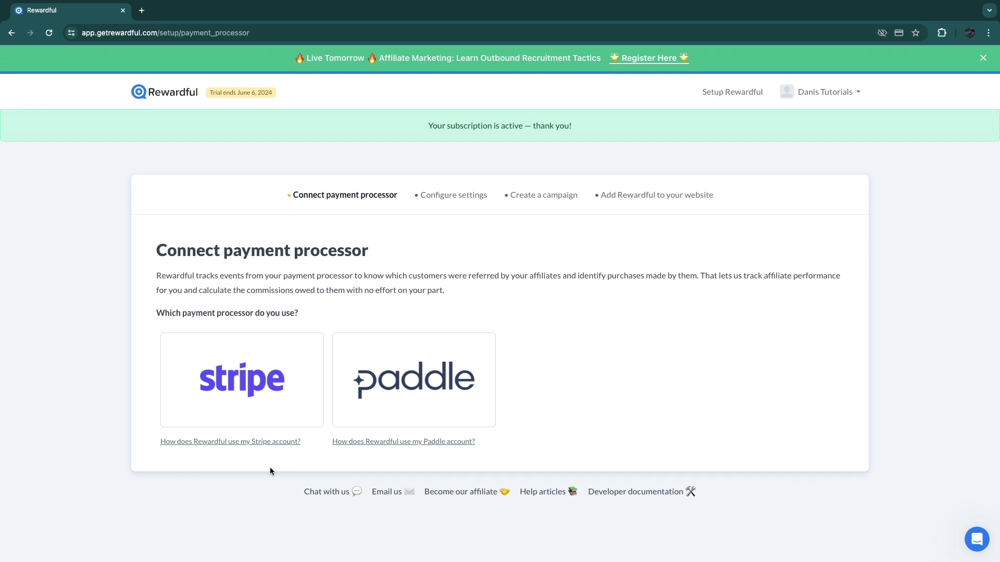
Step: Connect the Stripe account to Rewardful
left_click(229, 376)
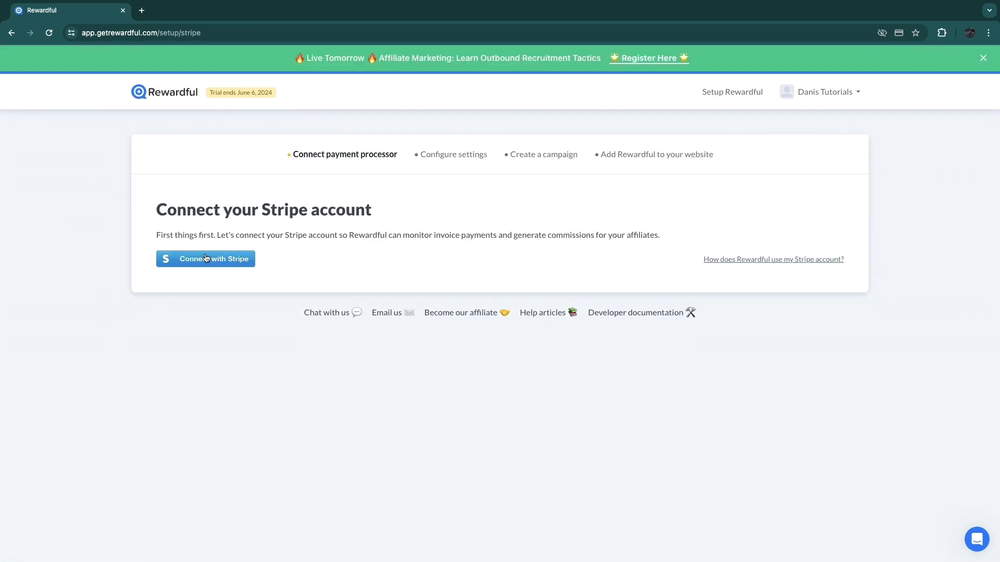
left_click(207, 259)
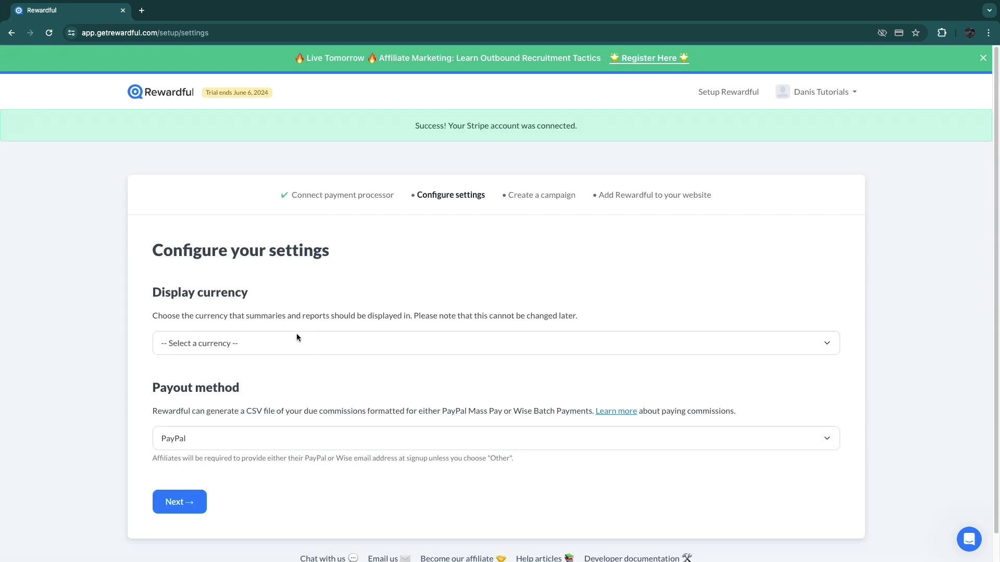
scroll(297, 333, "down", 1)
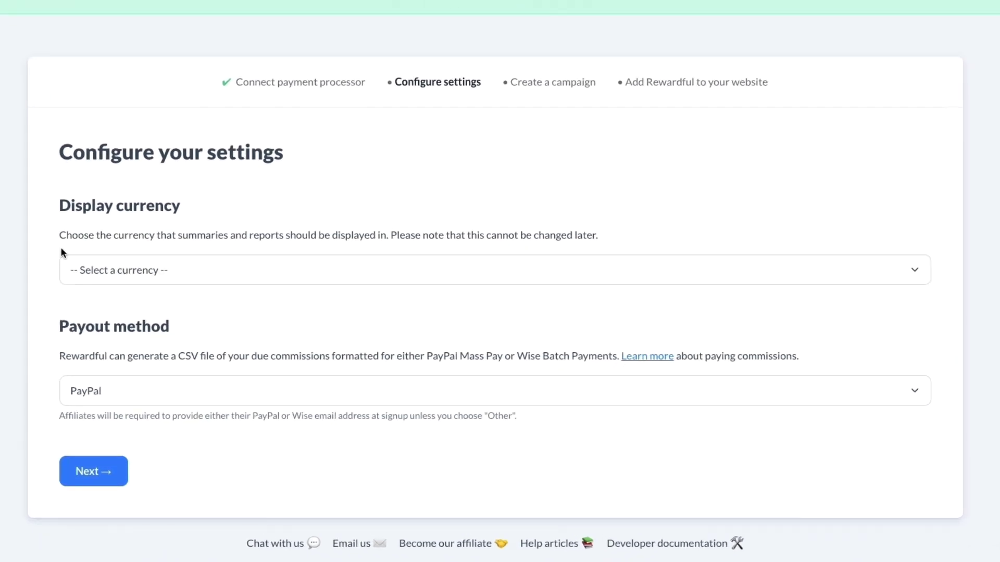
Step: Set the display currency to EUR - Euro
left_click_drag(60, 234, 389, 247)
left_click(389, 260)
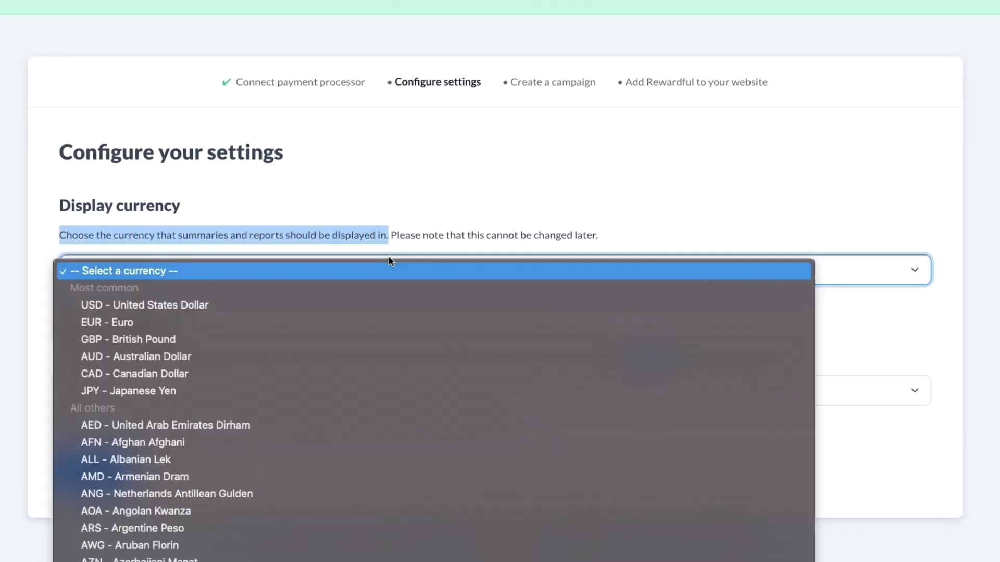
scroll(292, 276, "down", 5)
key("Escape")
left_click_drag(391, 237, 536, 239)
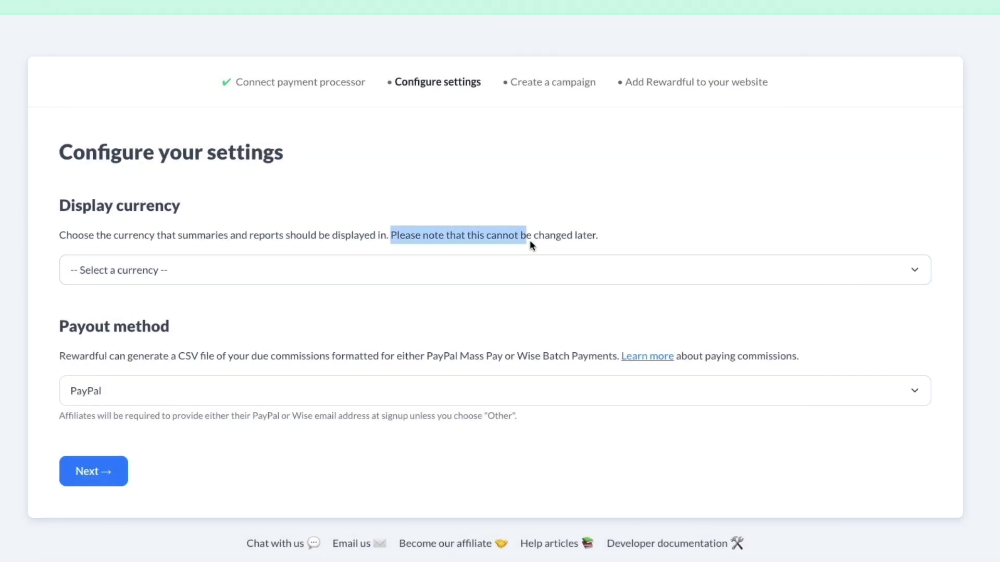
left_click(569, 267)
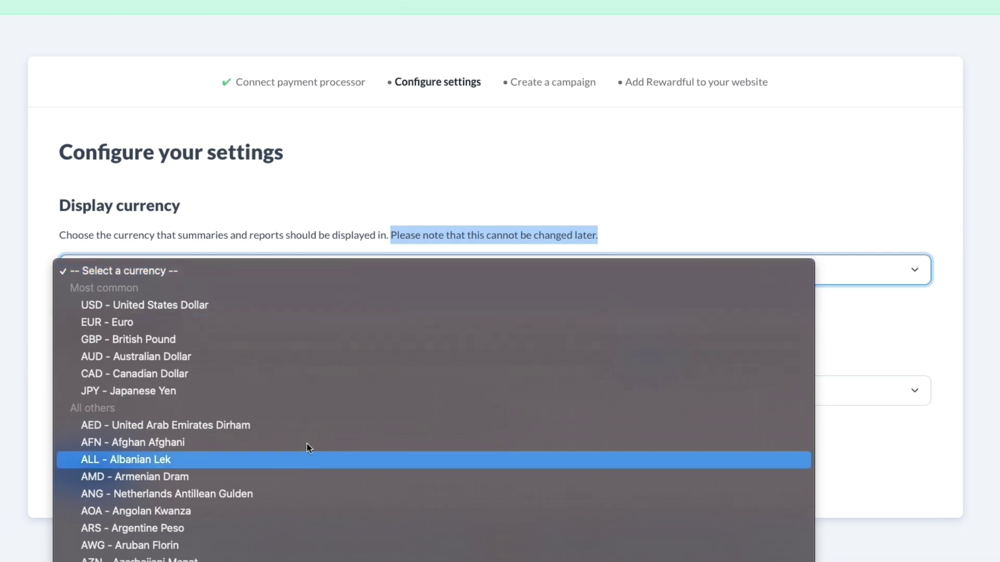
left_click(96, 323)
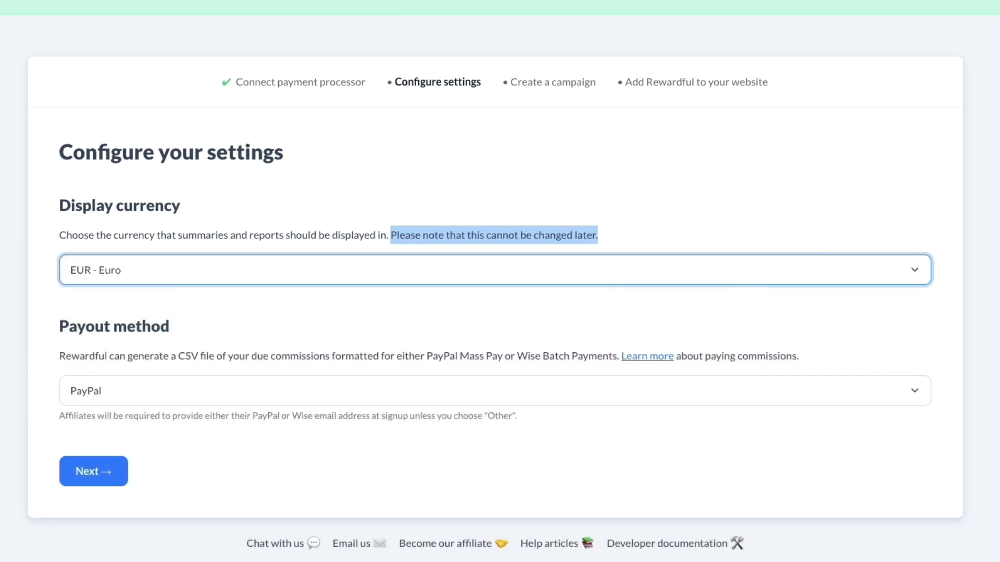
Step: Keep PayPal as the payout method and save the settings
left_click_drag(61, 326, 176, 339)
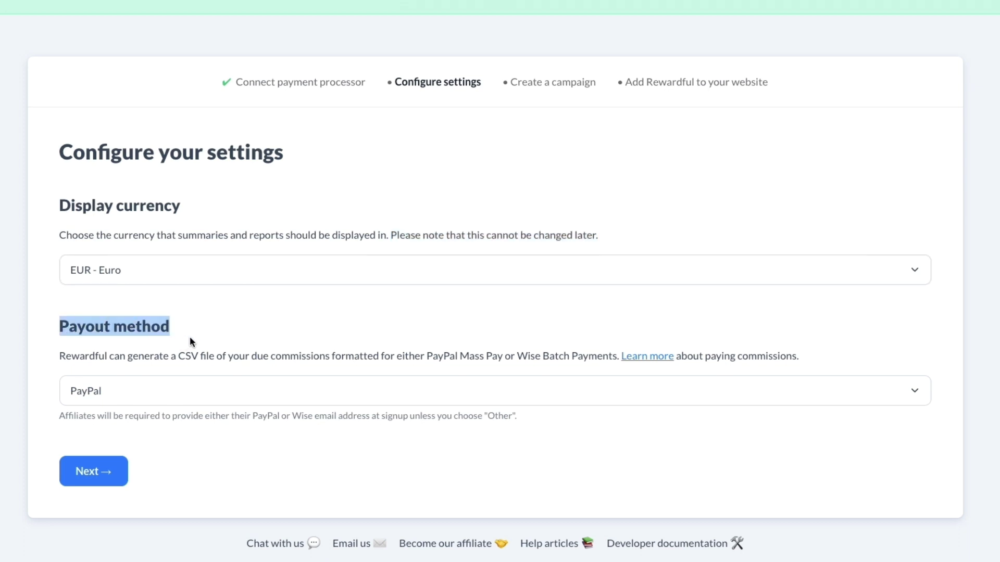
left_click(105, 389)
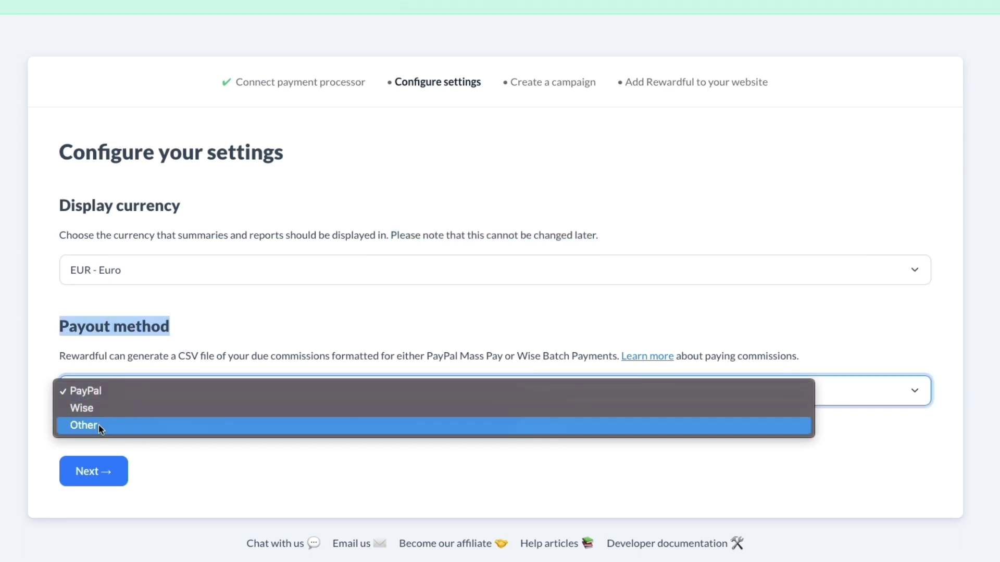
left_click(5, 360)
left_click(72, 362)
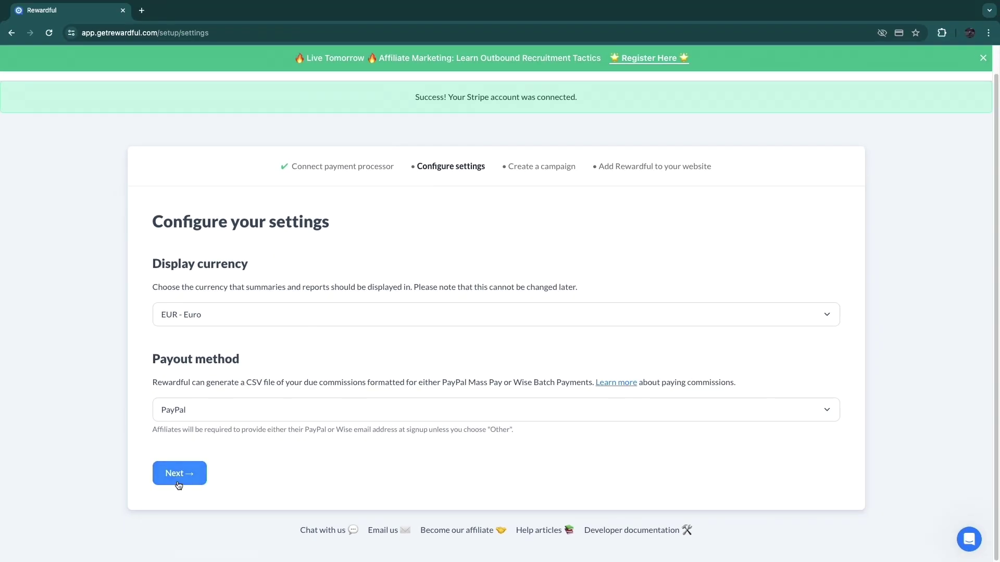
left_click(178, 484)
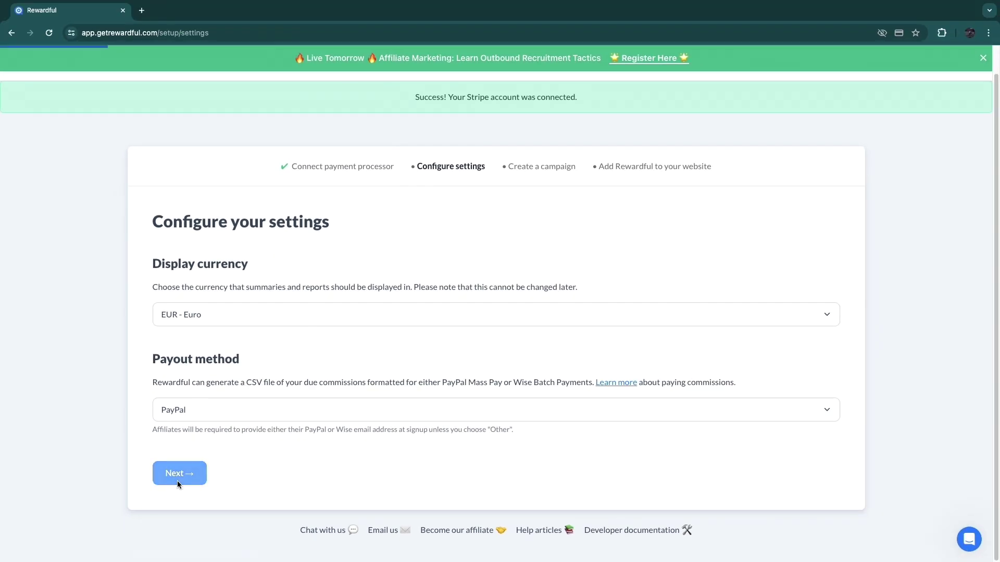
left_click_drag(155, 251, 376, 254)
Step: Review the campaign name "Friends of Dani's Tutorials" and the YouTube channel website URL
left_click(371, 256)
scroll(156, 276, "down", 1)
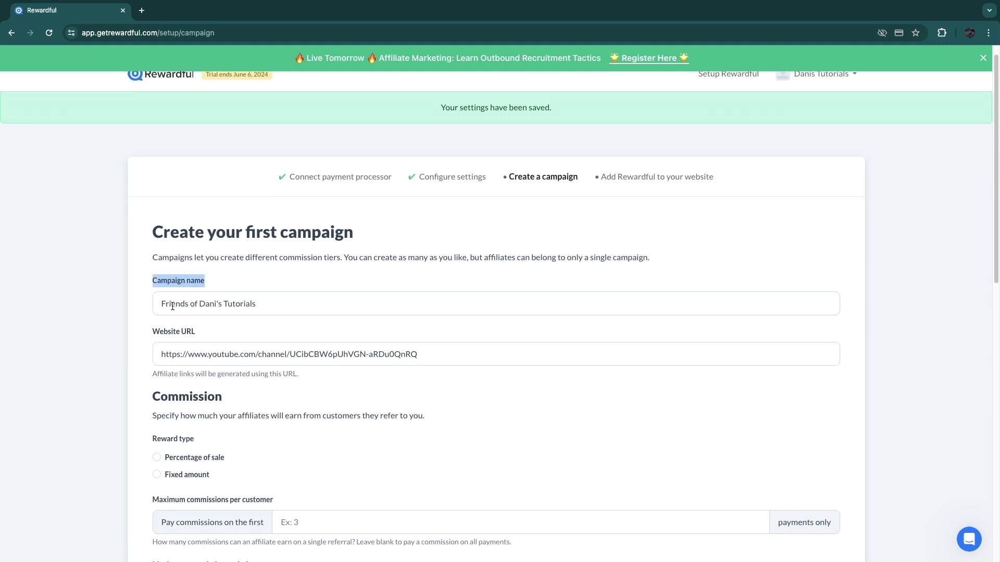
left_click_drag(161, 304, 268, 305)
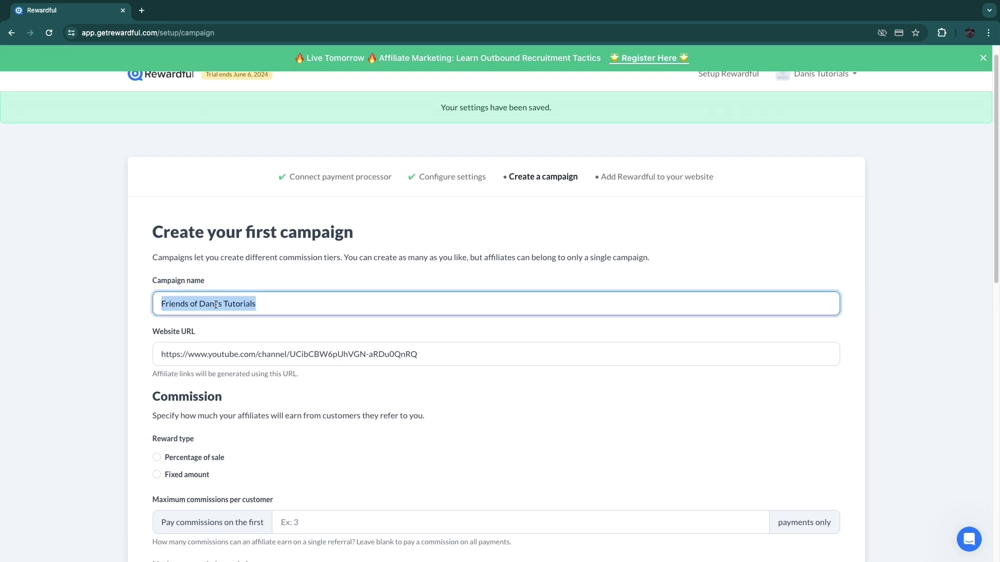
left_click(146, 288)
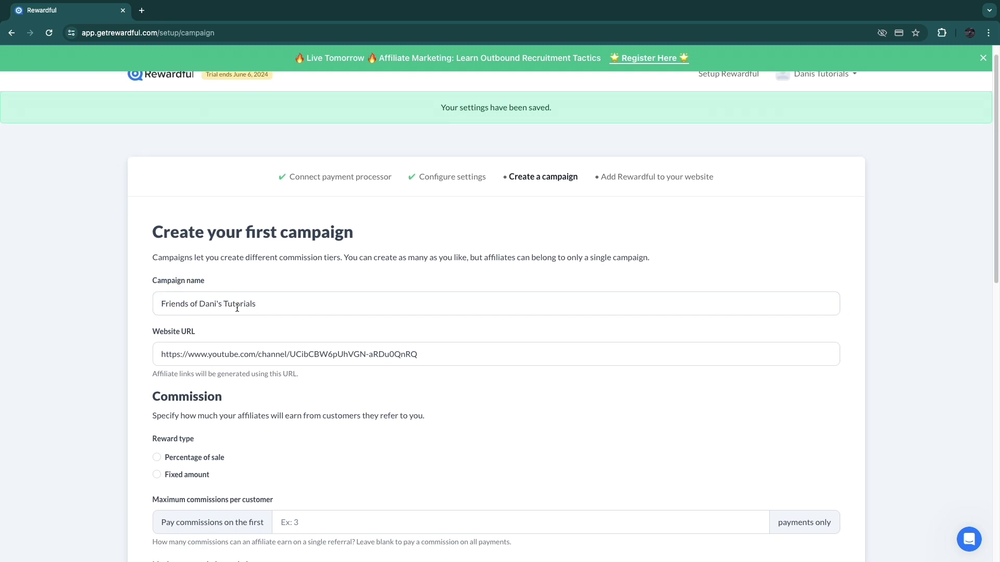
scroll(230, 303, "down", 4)
left_click_drag(148, 145, 230, 129)
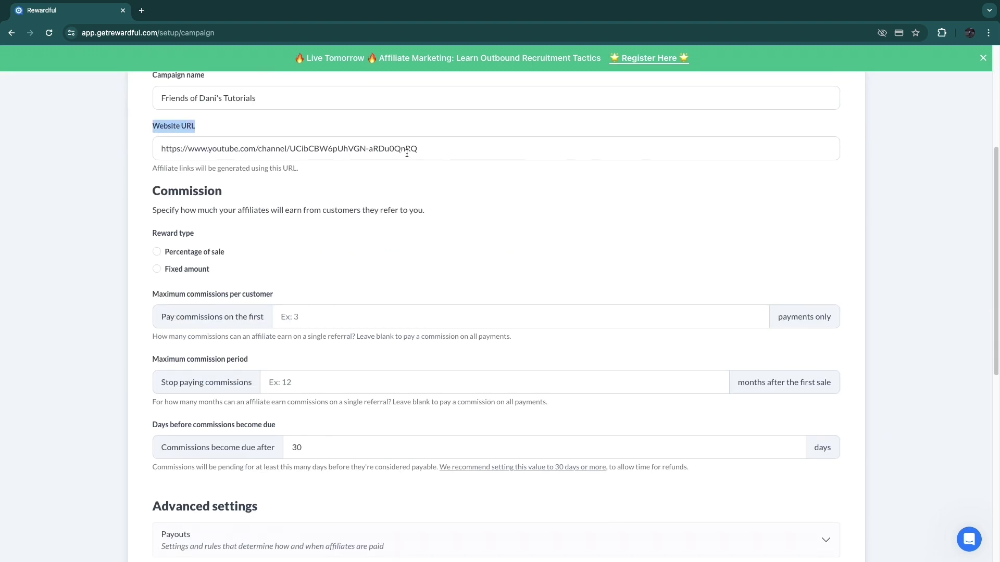
left_click_drag(410, 150, 129, 155)
left_click(136, 172)
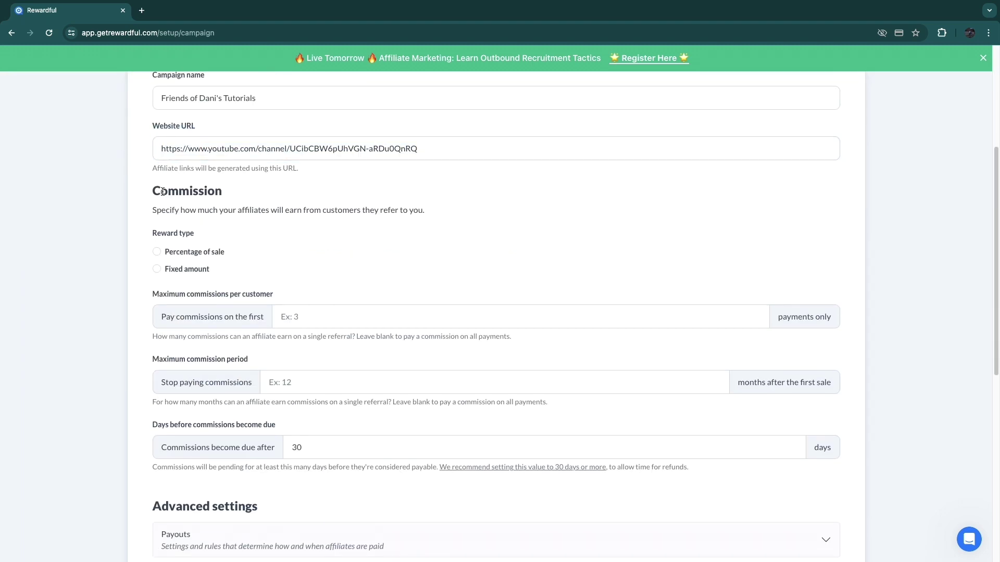
Step: Set the commission to Percentage of sale at 30%
left_click_drag(149, 191, 223, 194)
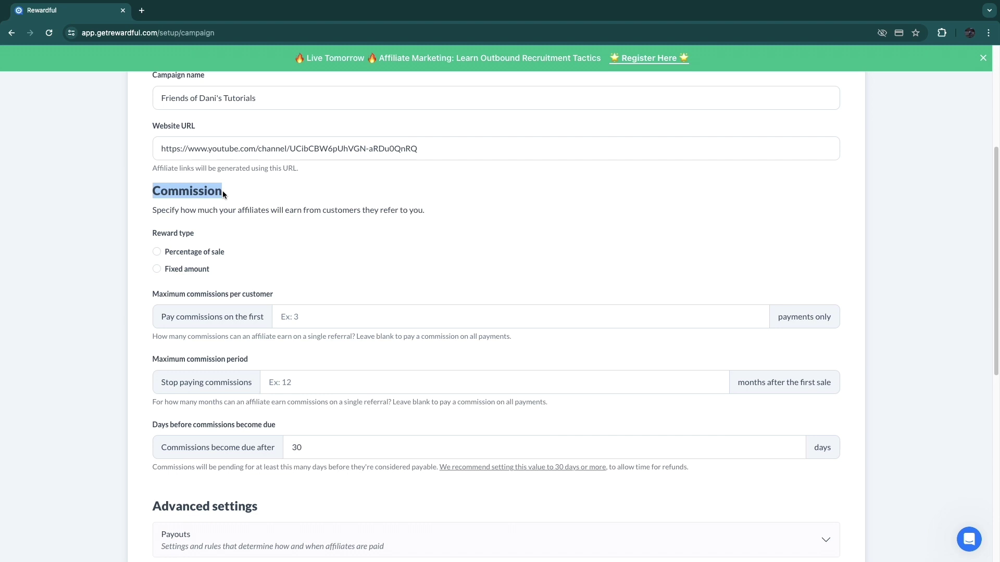
left_click(252, 252)
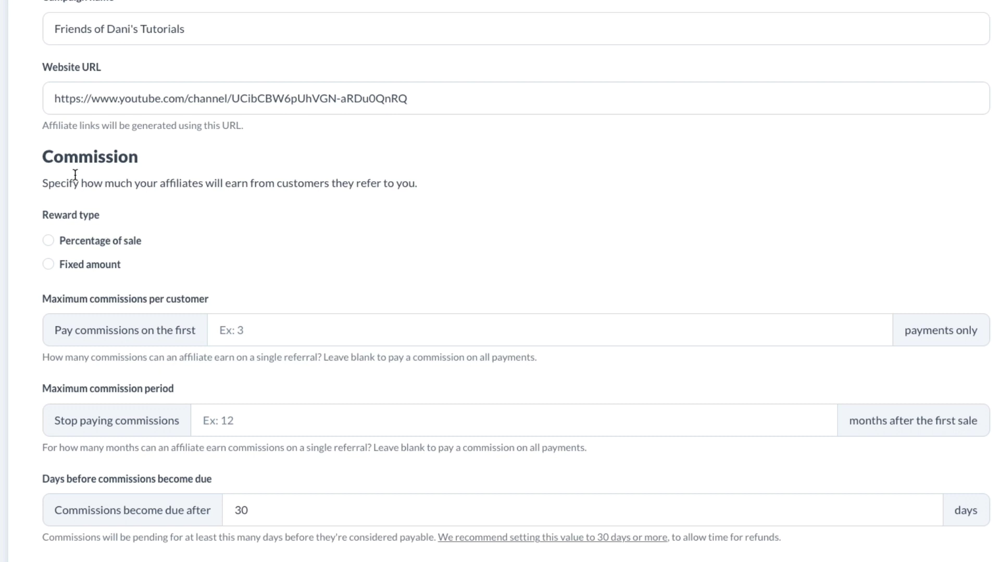
left_click_drag(39, 183, 416, 184)
left_click(355, 214)
left_click(45, 240)
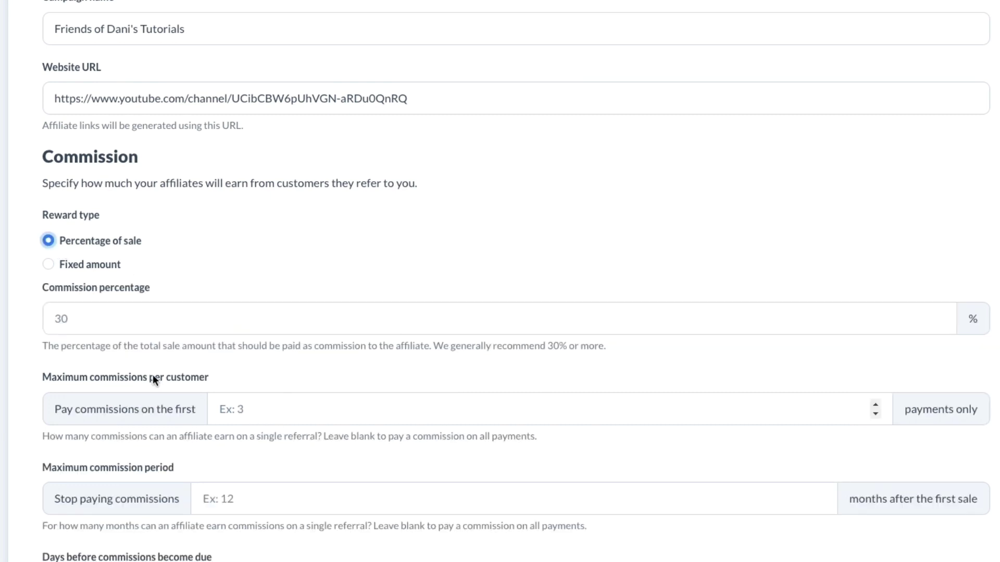
left_click(96, 319)
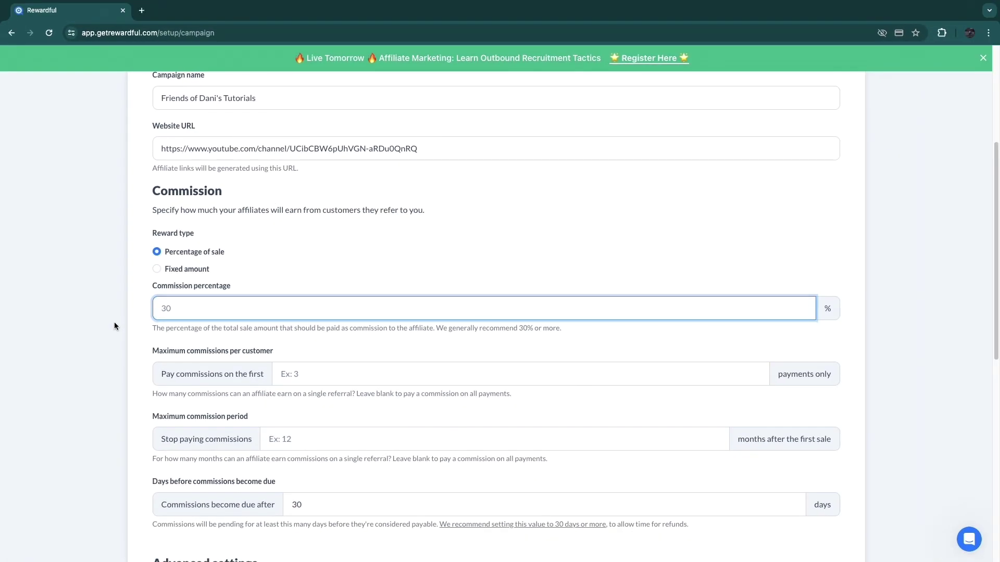
left_click(113, 322)
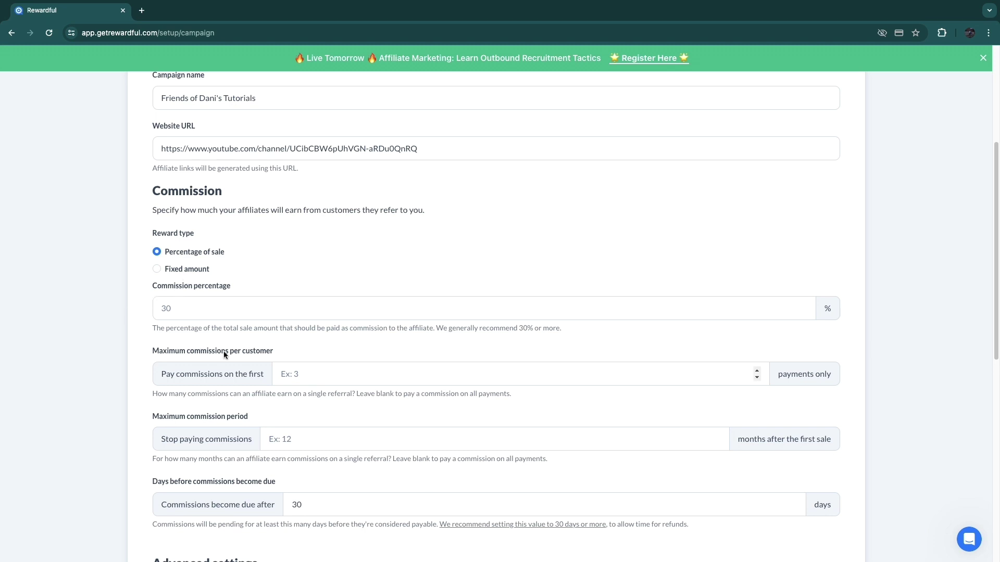
scroll(228, 361, "down", 1)
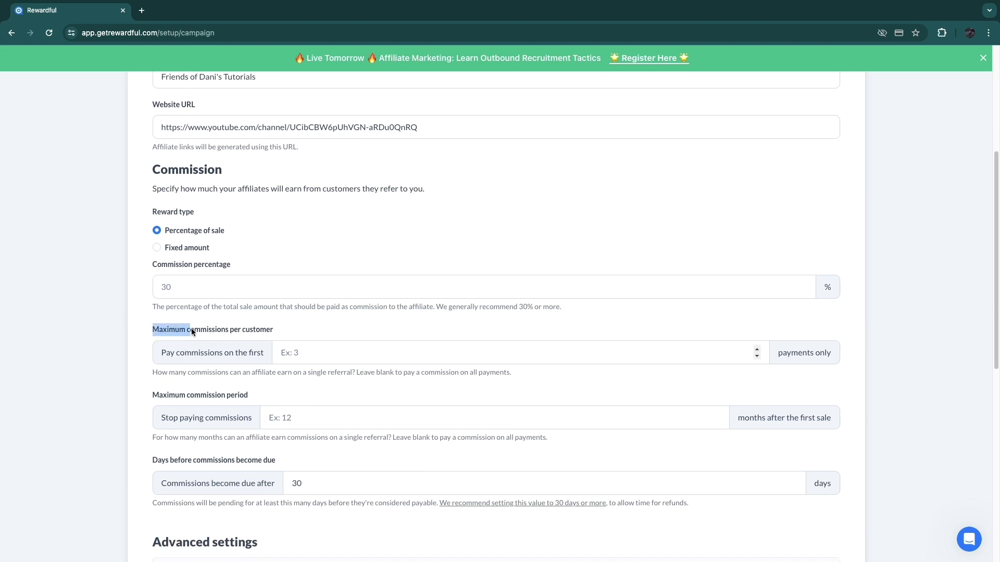
left_click_drag(198, 331, 279, 328)
left_click(286, 328)
scroll(155, 289, "down", 2)
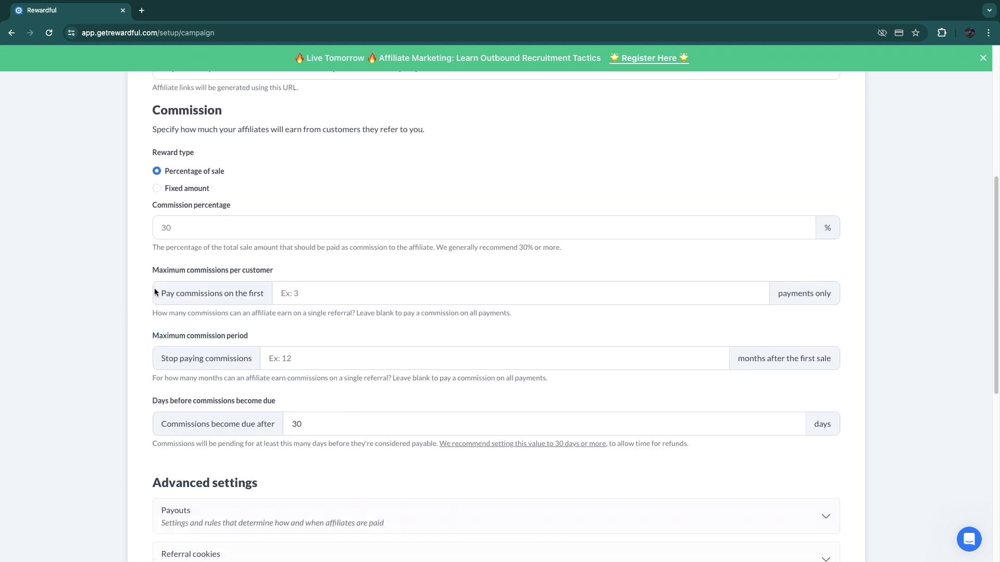
left_click(297, 295)
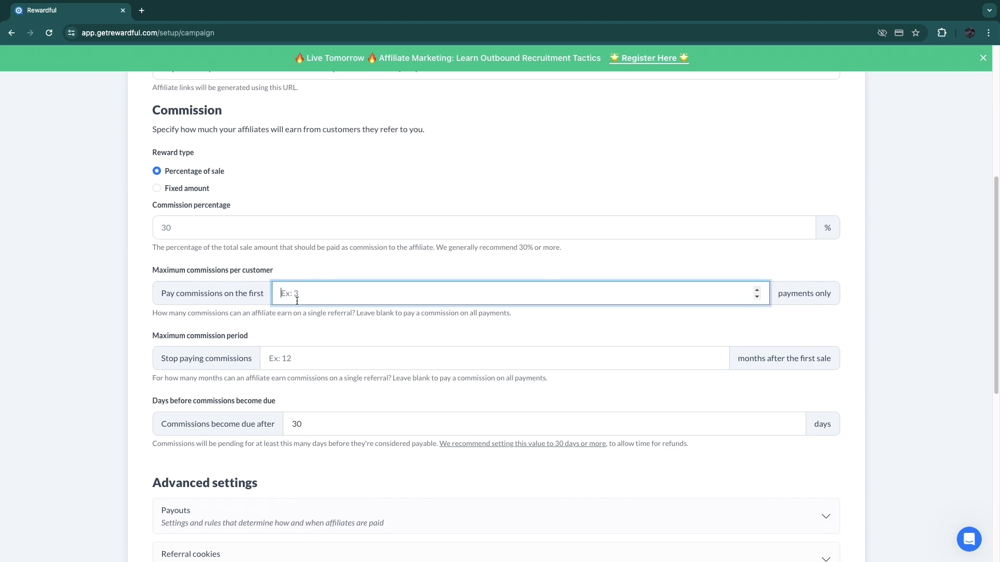
left_click(448, 336)
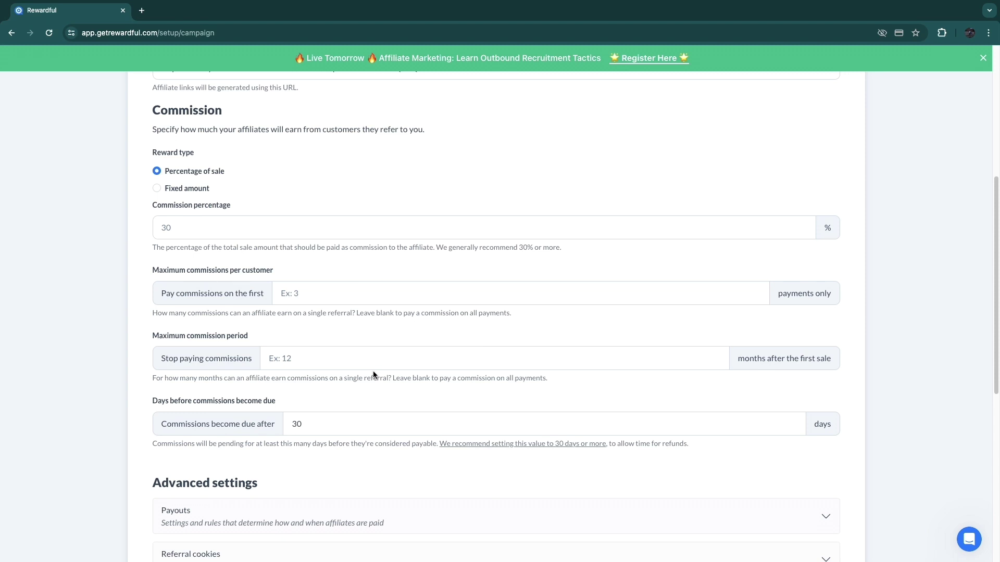
scroll(170, 305, "down", 2)
left_click_drag(151, 310, 194, 315)
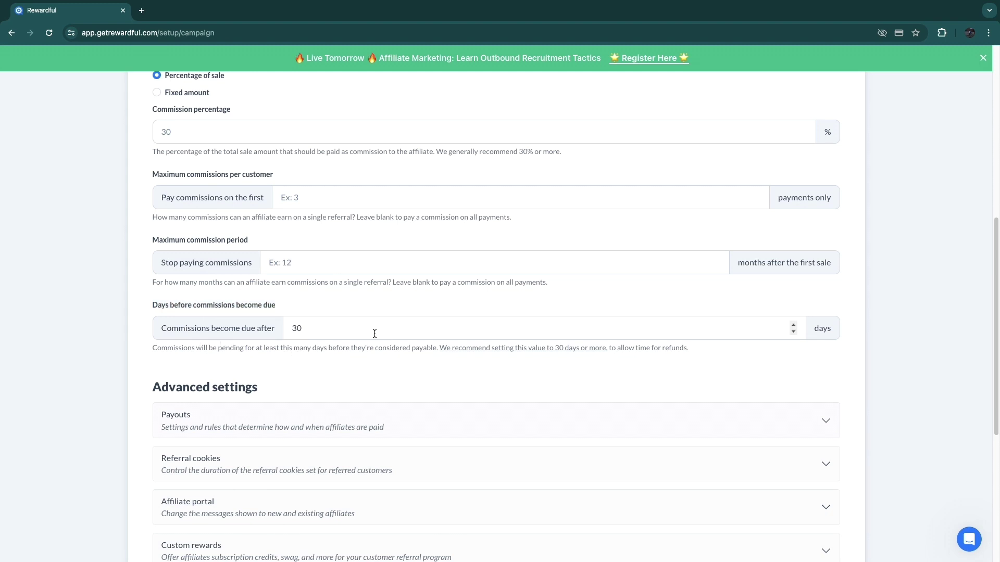
double_click(294, 327)
key("Left")
scroll(258, 341, "down", 2)
left_click_drag(152, 293, 238, 306)
scroll(197, 332, "down", 1)
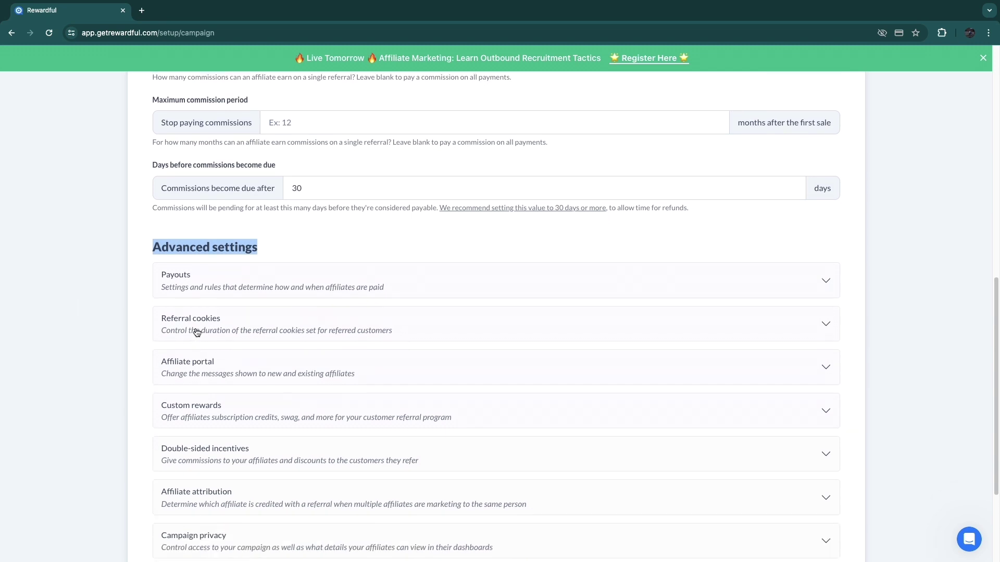
Step: Set the minimum payout threshold to 50
left_click(254, 294)
left_click_drag(164, 314, 251, 317)
left_click_drag(252, 353, 163, 344)
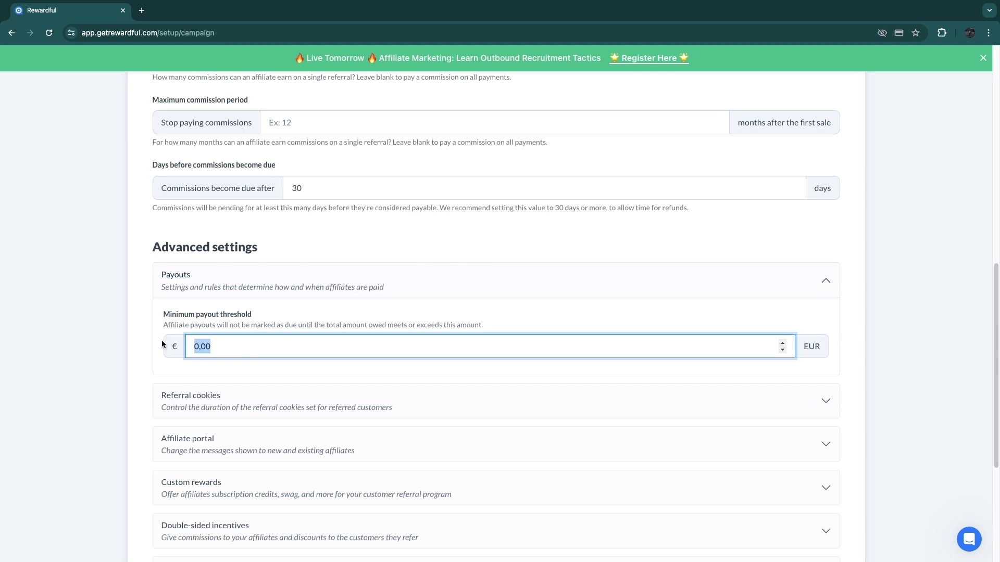
type("50")
left_click(147, 310)
scroll(188, 281, "down", 2)
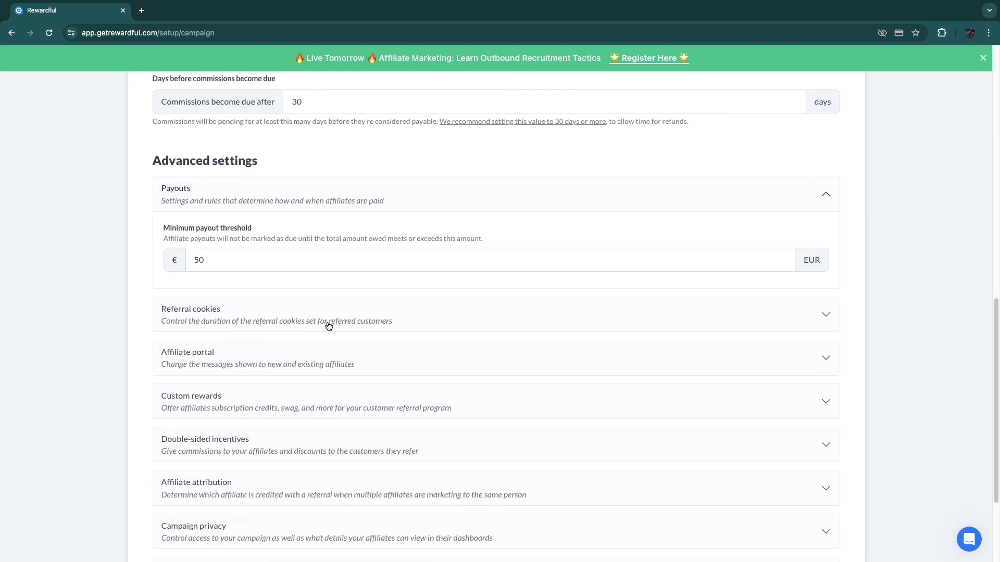
Step: Expand the referral cookie window and affiliate portal message settings
left_click(291, 323)
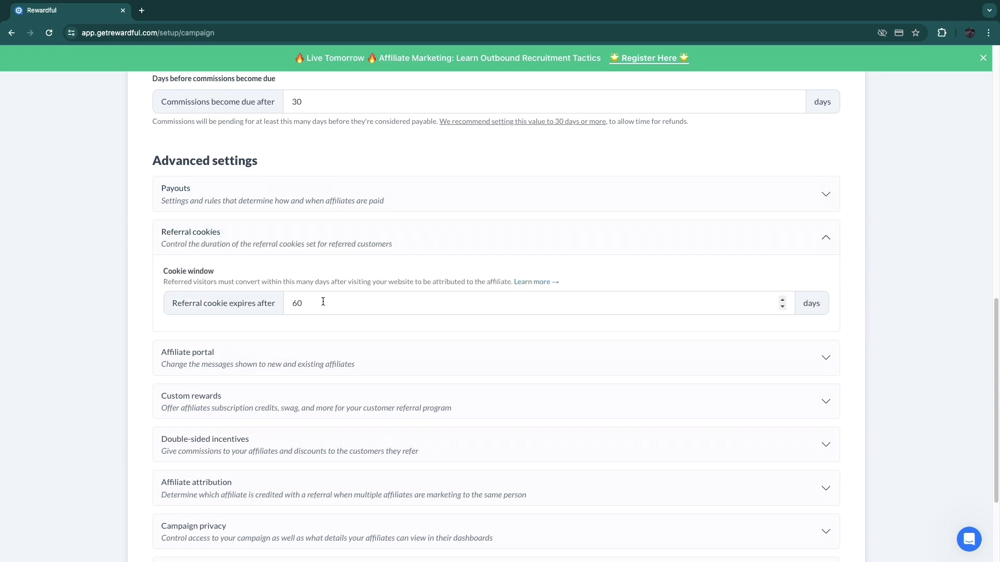
scroll(268, 350, "down", 3)
left_click(184, 220)
scroll(223, 248, "up", 1)
left_click_drag(165, 229, 215, 232)
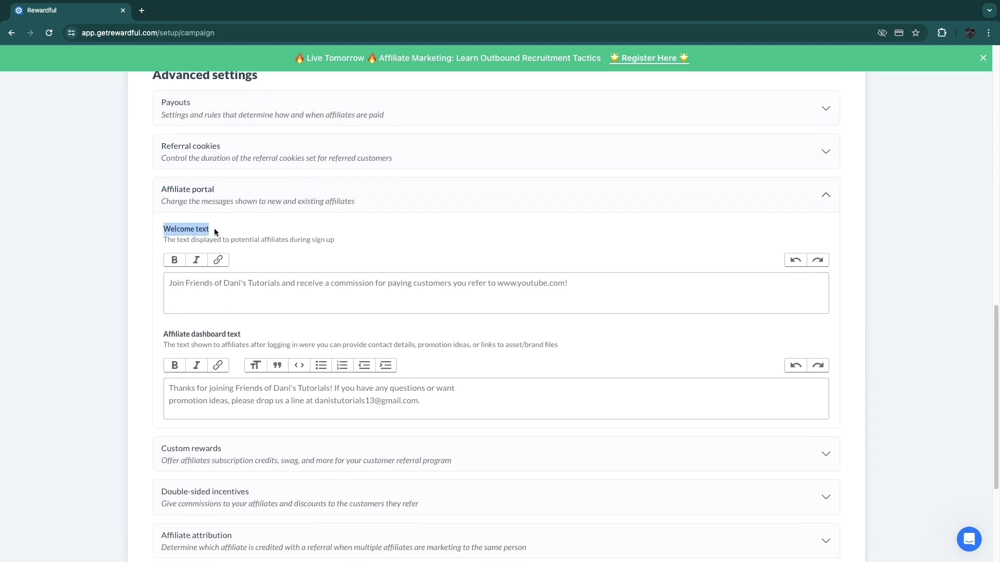
Step: Paste the Welcome text message and replace the affiliate dashboard text with the new message
left_click(191, 288)
type("Join Friends of Dani's Tutorials and receive a commission for paying customers you refer to www.youtube.com!")
key("ctrl+a")
key("BackSpace")
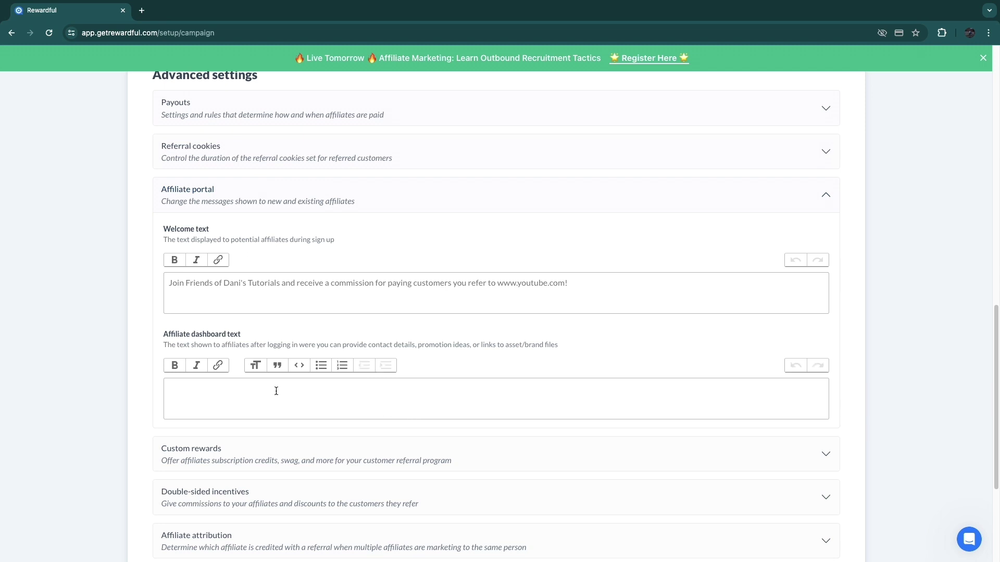
key("ctrl+v")
Step: Expand Custom rewards and Double-sided incentives, leaving the reward description and Stripe coupon ID blank
scroll(92, 348, "down", 2)
left_click(187, 384)
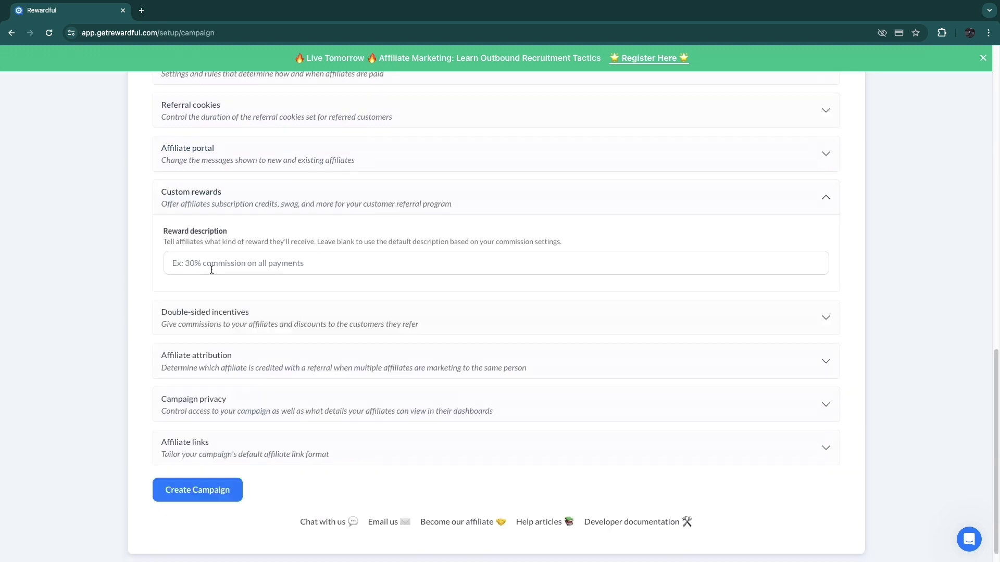
left_click_drag(163, 232, 232, 230)
left_click(176, 233)
left_click(177, 320)
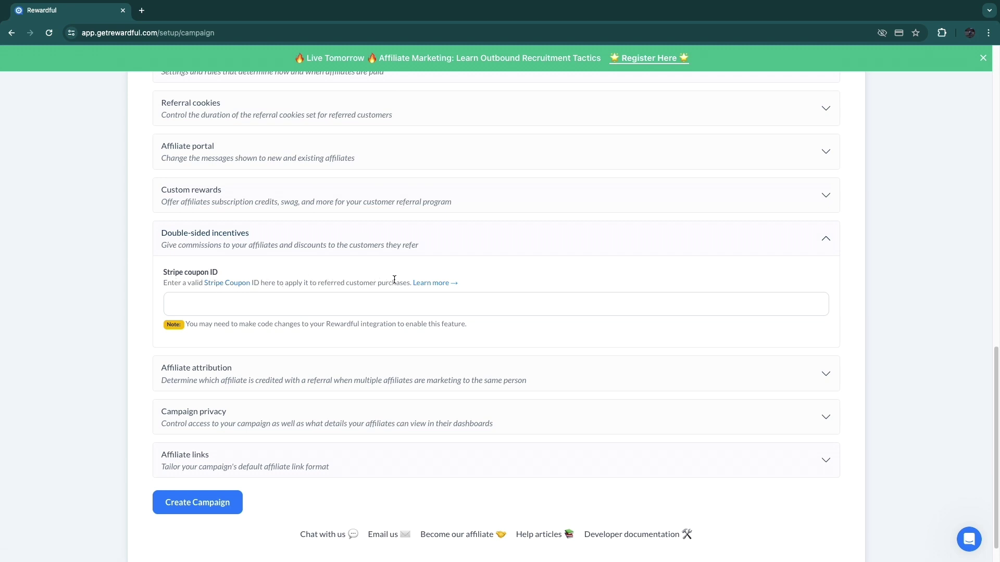
left_click(243, 308)
left_click(195, 245)
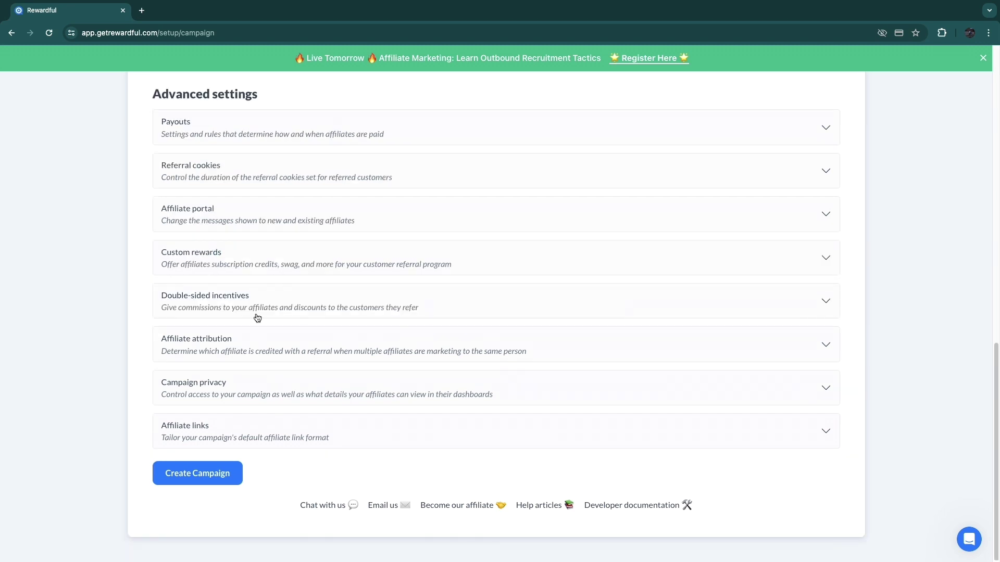
Step: Keep First touch attribution, then expand Campaign privacy and the Affiliate links Query string settings
left_click(196, 344)
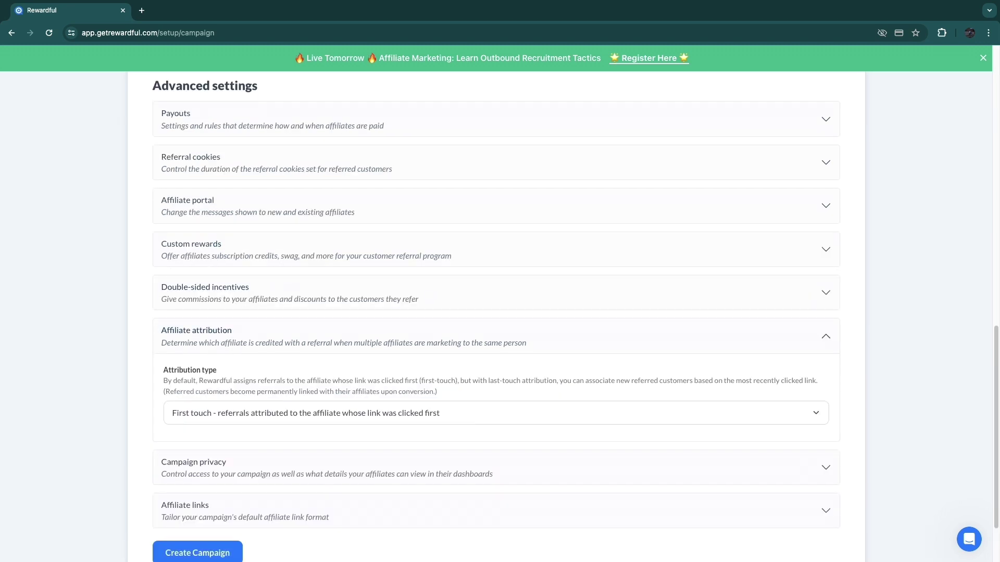
scroll(283, 388, "down", 2)
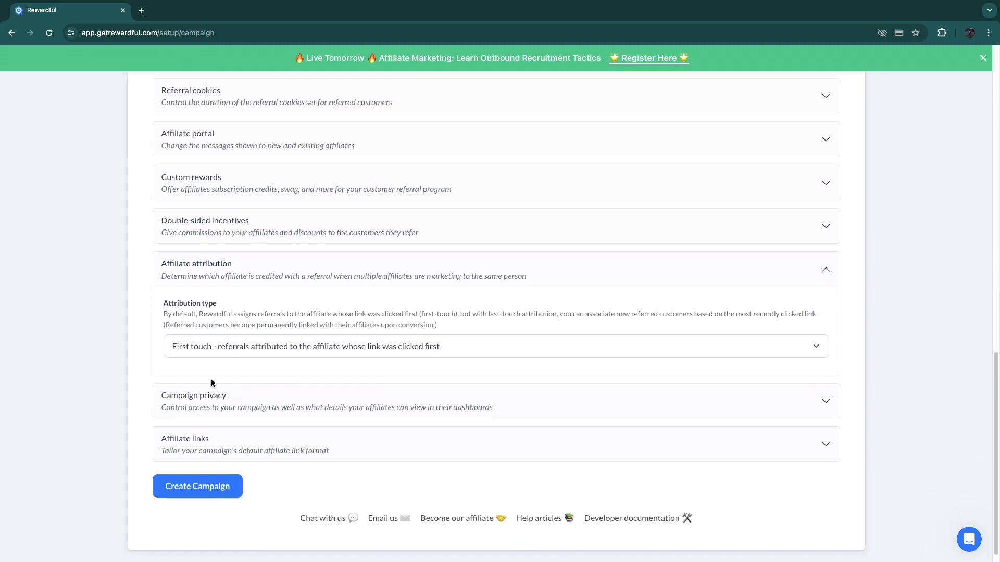
left_click(451, 347)
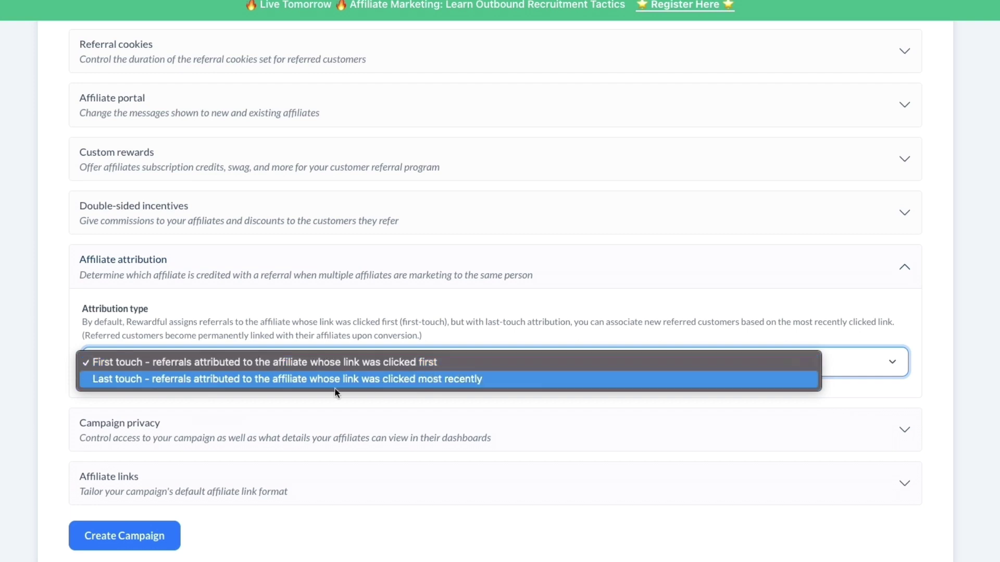
left_click(62, 369)
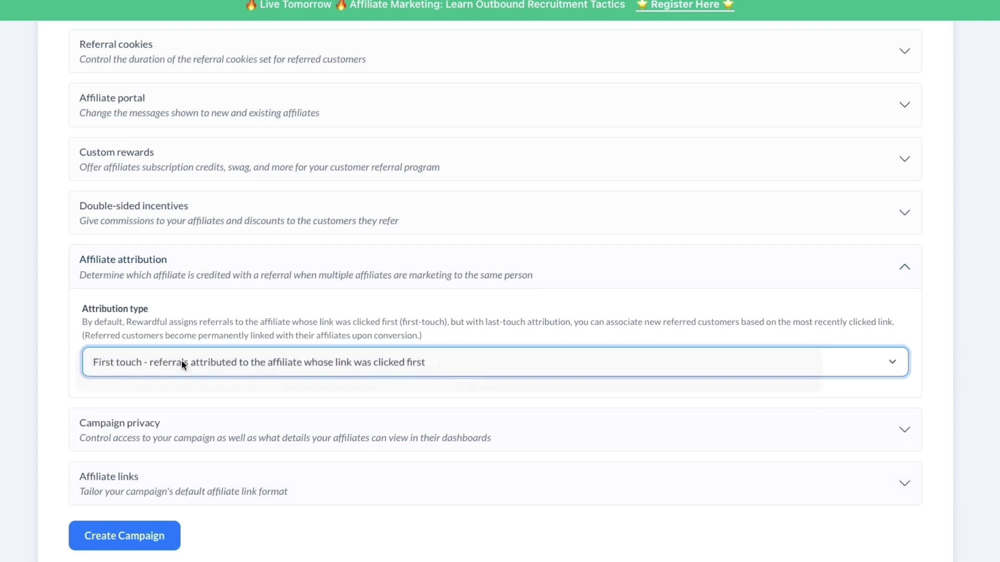
scroll(96, 342, "down", 1)
left_click(165, 411)
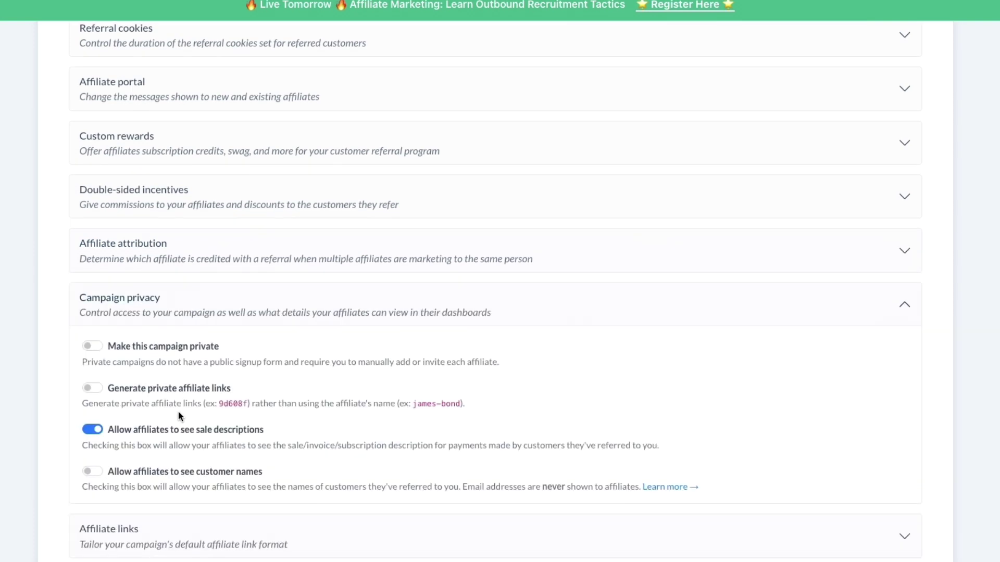
scroll(147, 389, "down", 2)
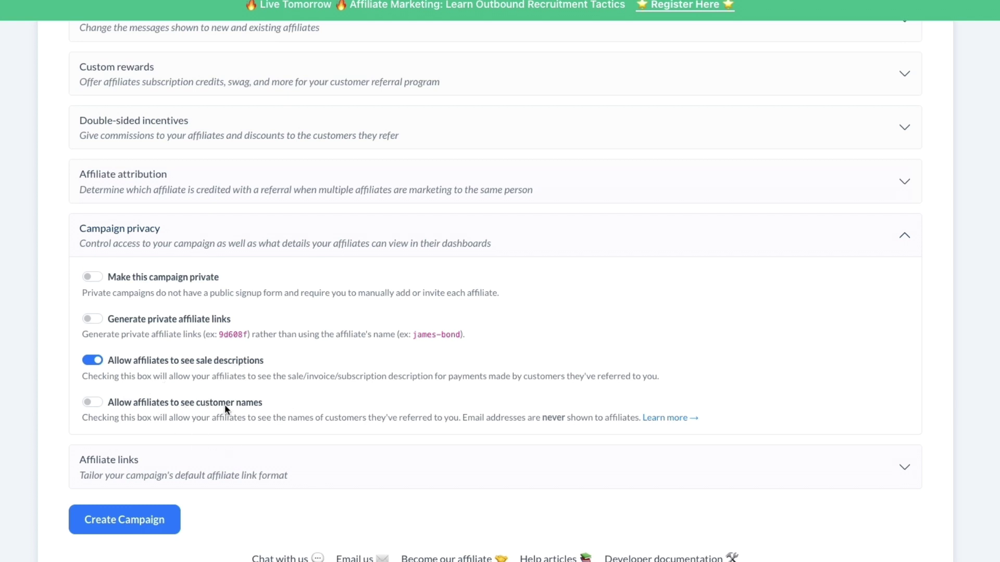
left_click(161, 474)
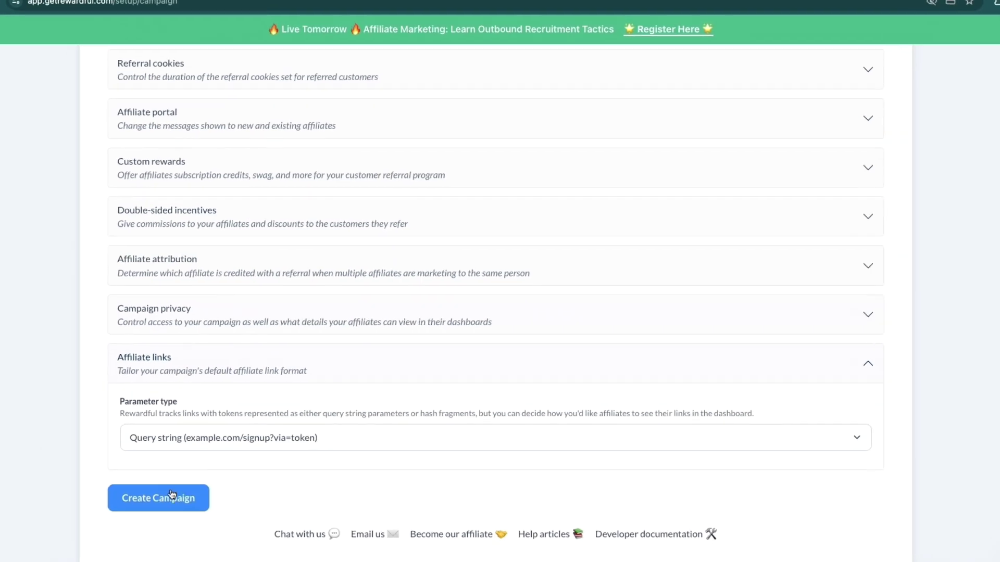
Step: Review the Add Rewardful to your website heading and Platform Integrations section
scroll(129, 514, "up", 4)
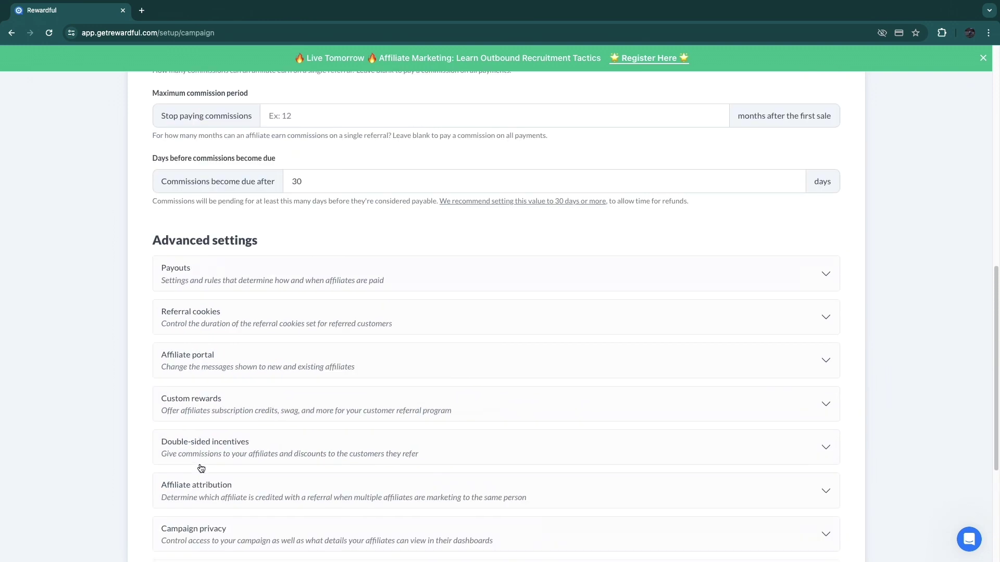
scroll(201, 468, "up", 6)
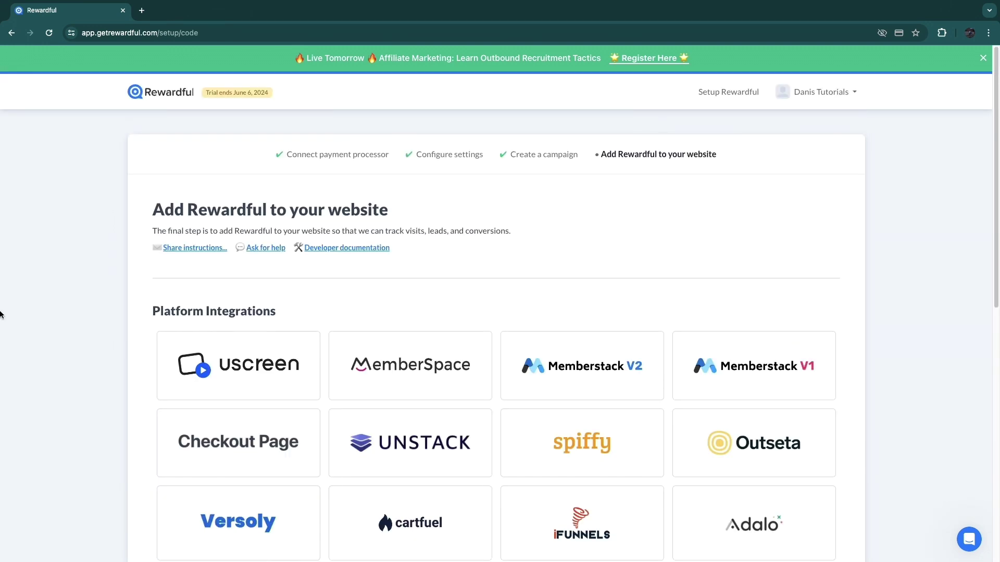
left_click_drag(152, 209, 433, 219)
left_click(83, 225)
scroll(126, 272, "down", 2)
mouse_move(152, 216)
left_mouse_down()
mouse_move(210, 217)
mouse_move(157, 228)
left_mouse_up()
left_click(126, 223)
Step: Browse the Other platforms list without choosing one
scroll(127, 233, "down", 3)
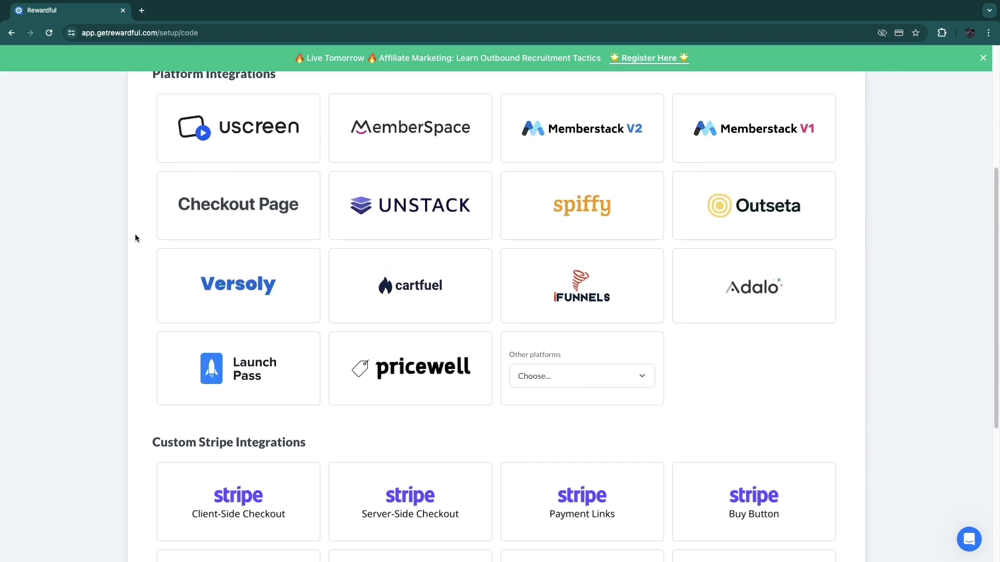
scroll(139, 245, "up", 3)
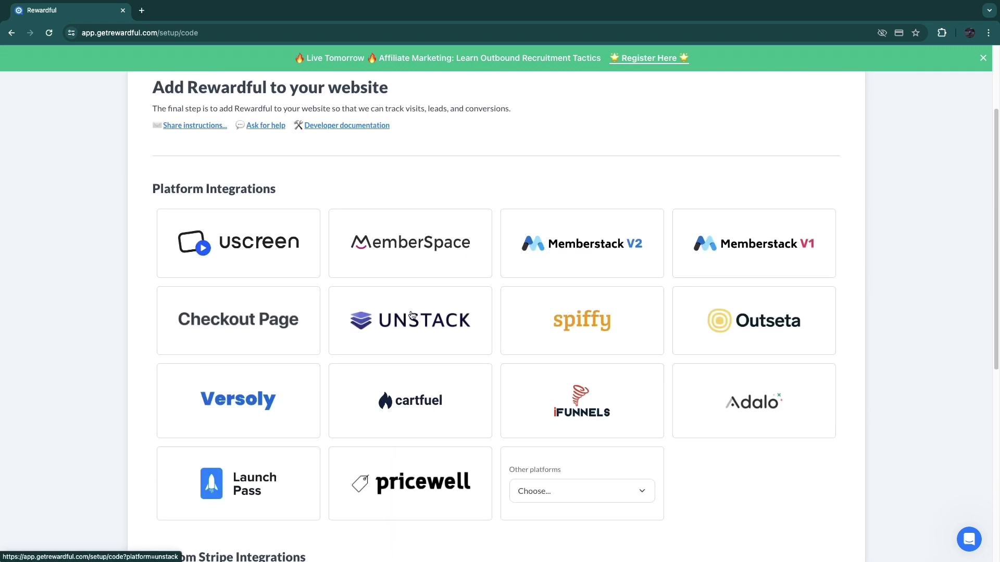
scroll(577, 401, "down", 2)
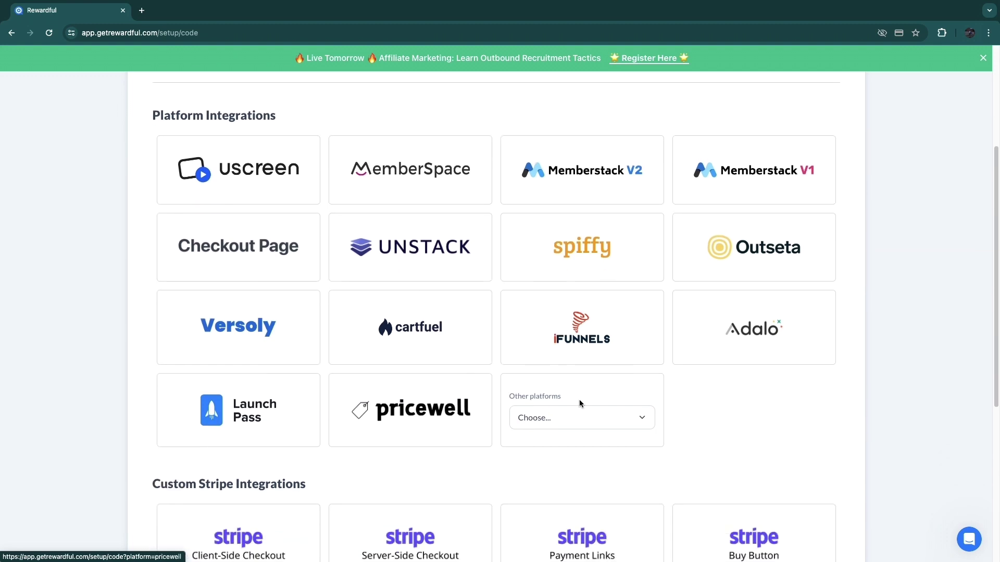
left_click(576, 417)
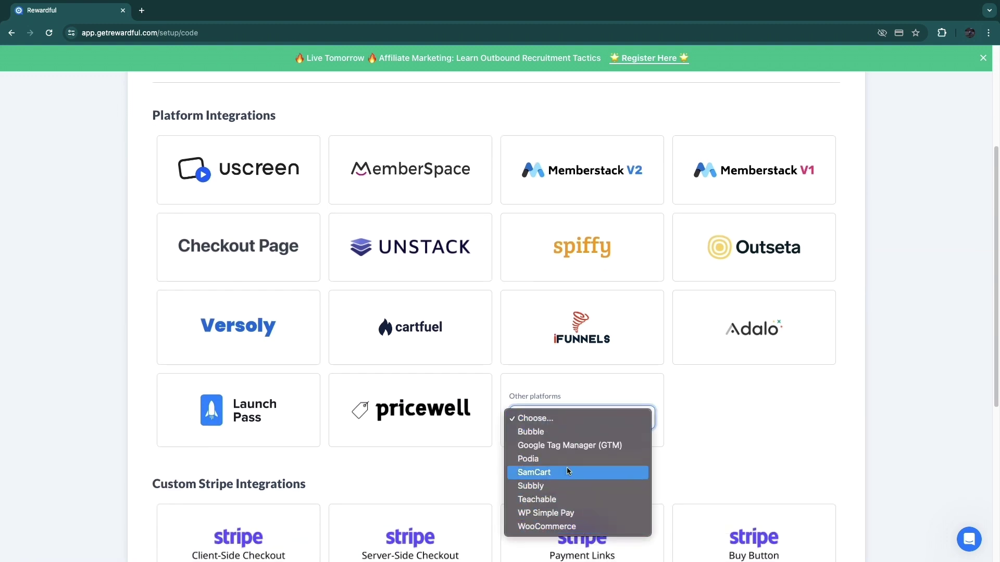
left_click(734, 471)
Step: Look over the Custom Stripe Integrations section
scroll(833, 448, "down", 4)
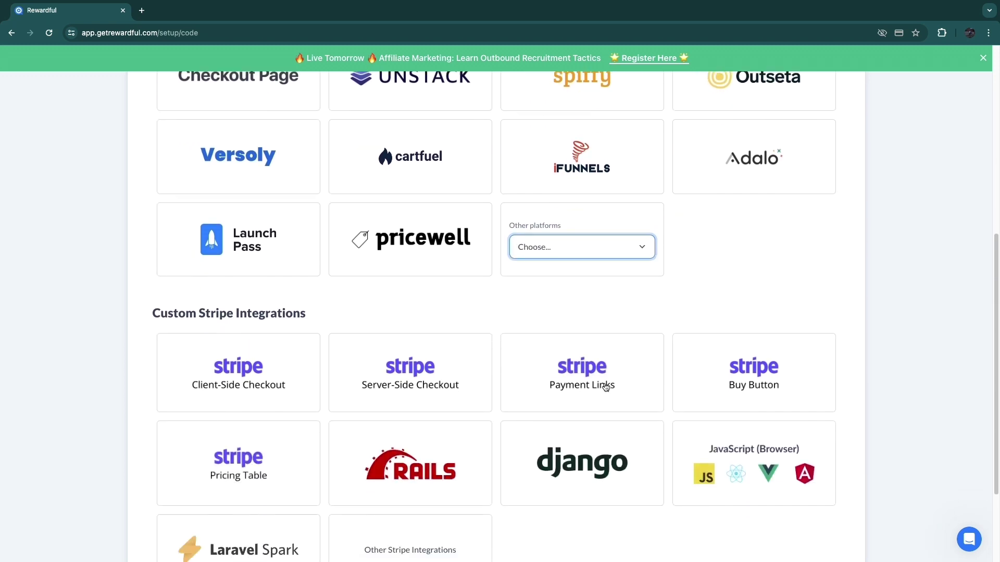
left_click_drag(151, 311, 416, 314)
scroll(396, 312, "down", 2)
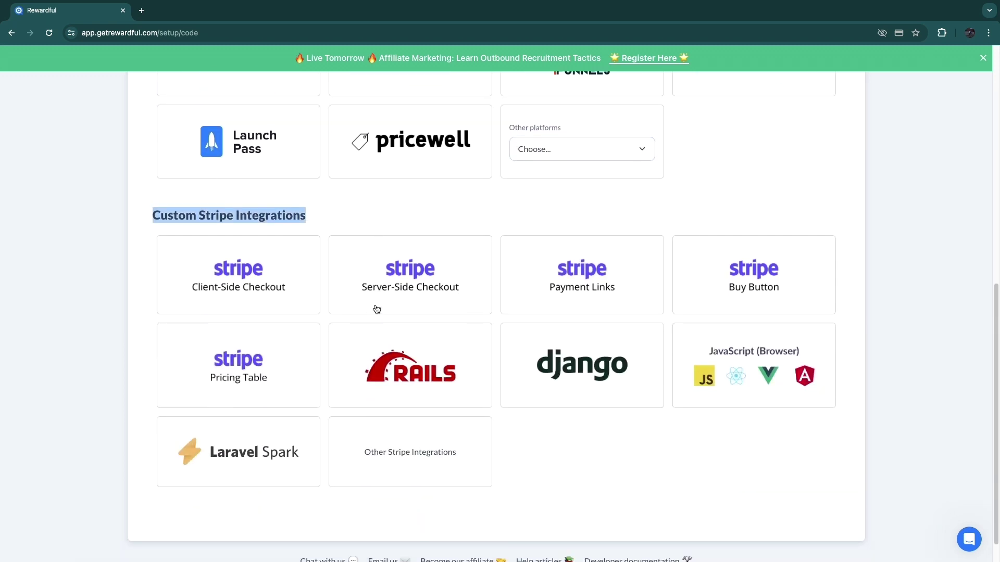
left_click(610, 458)
scroll(533, 380, "up", 7)
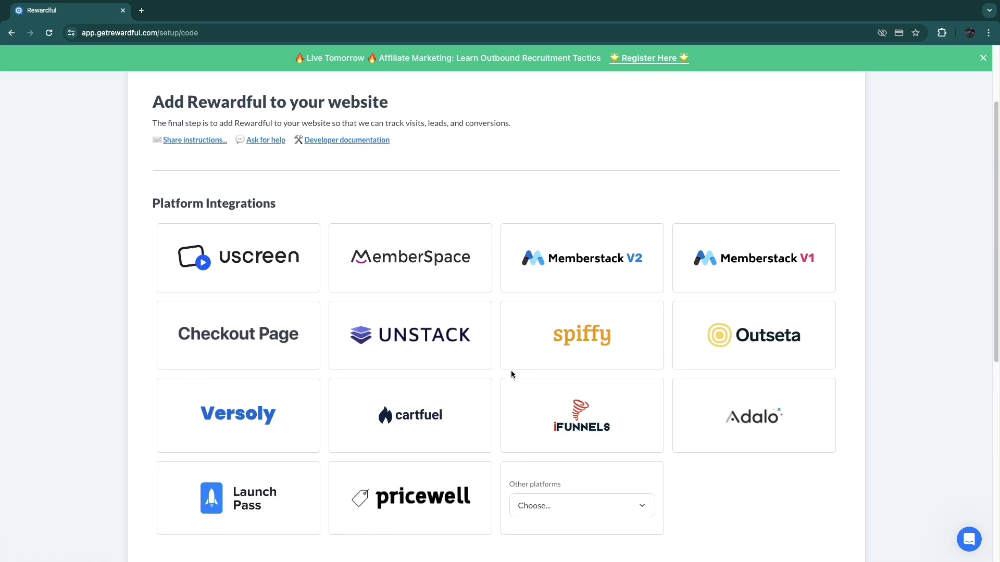
scroll(483, 376, "up", 2)
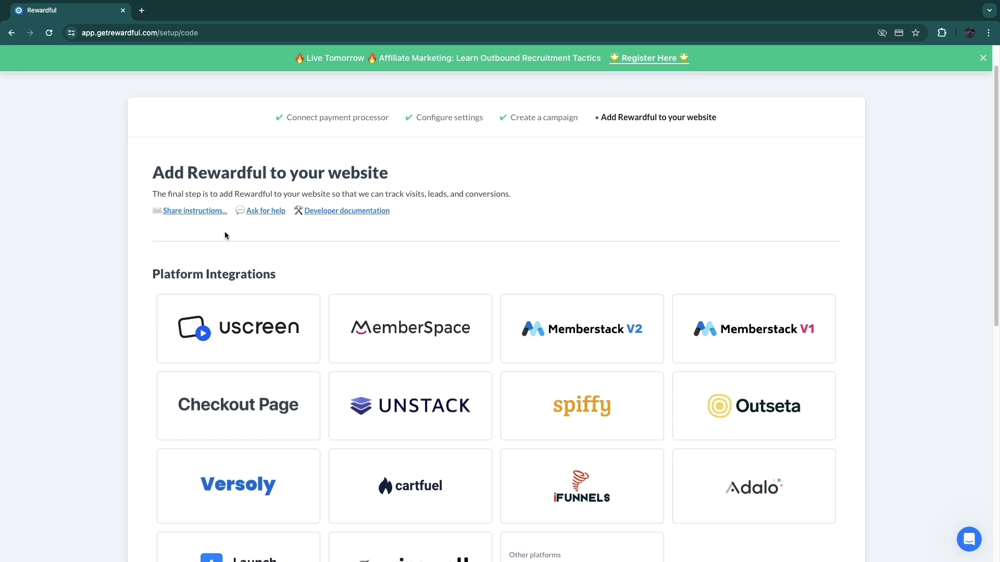
scroll(281, 242, "down", 4)
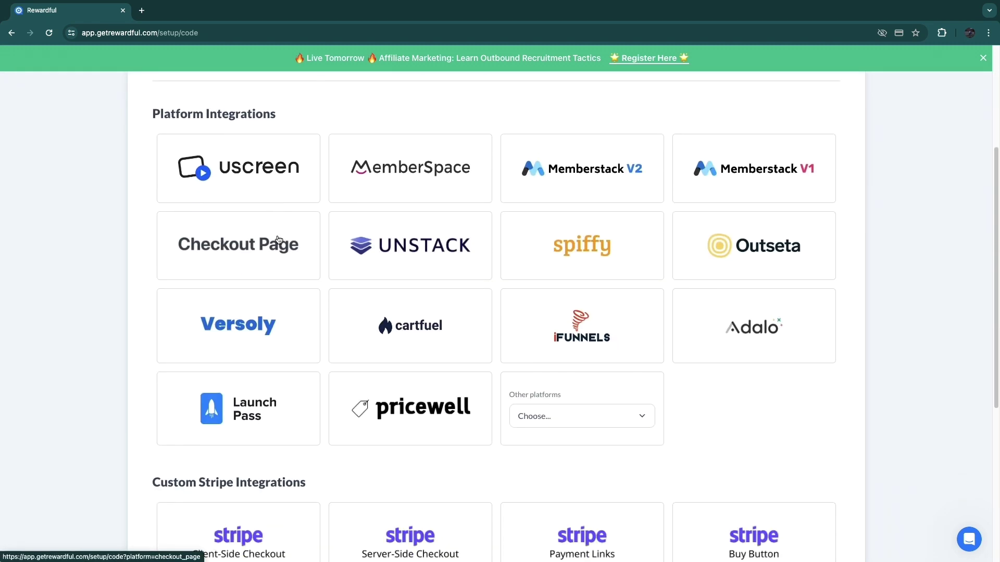
scroll(278, 240, "up", 5)
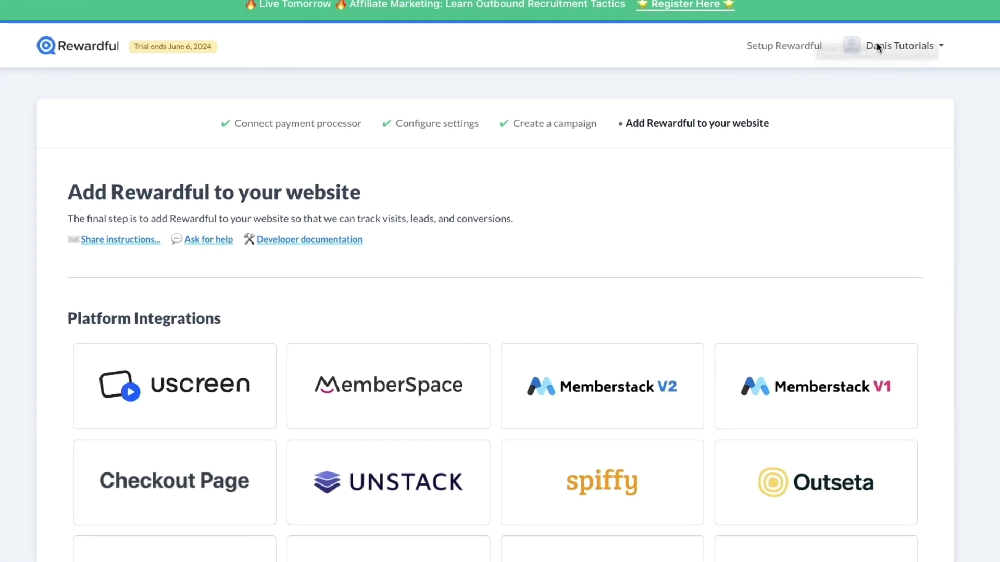
left_click(904, 47)
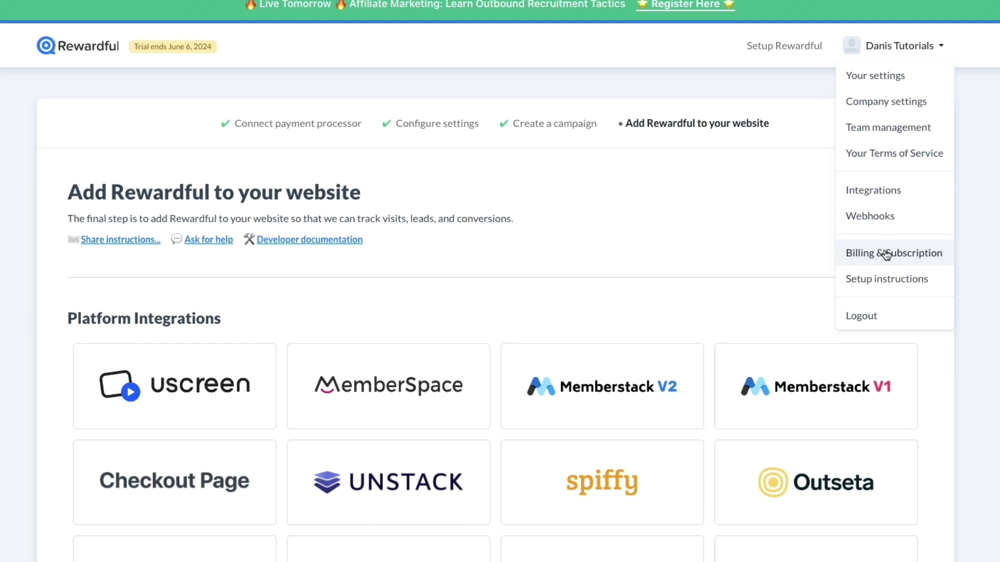
left_click(886, 279)
scroll(699, 49, "down", 5)
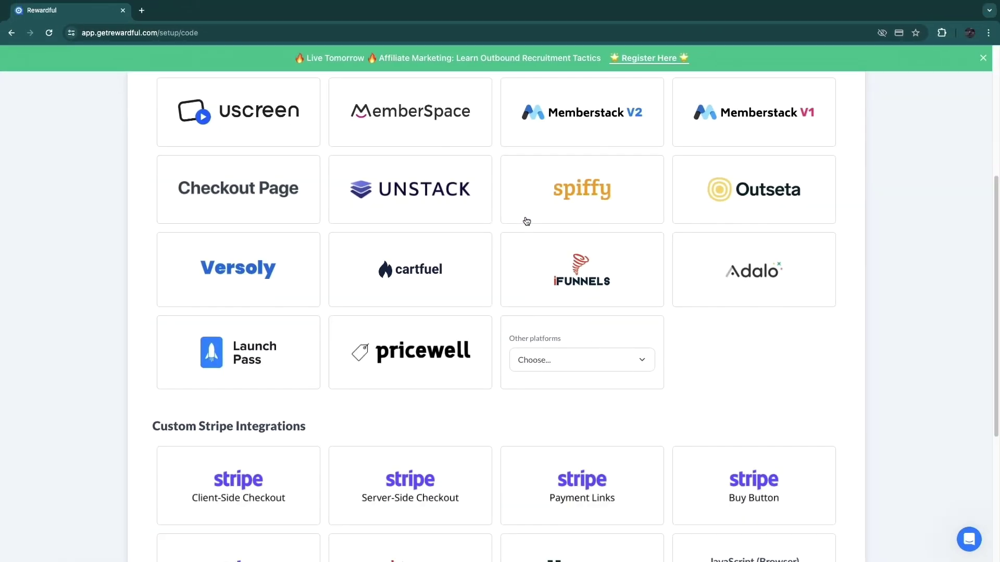
scroll(526, 222, "up", 5)
left_click(789, 92)
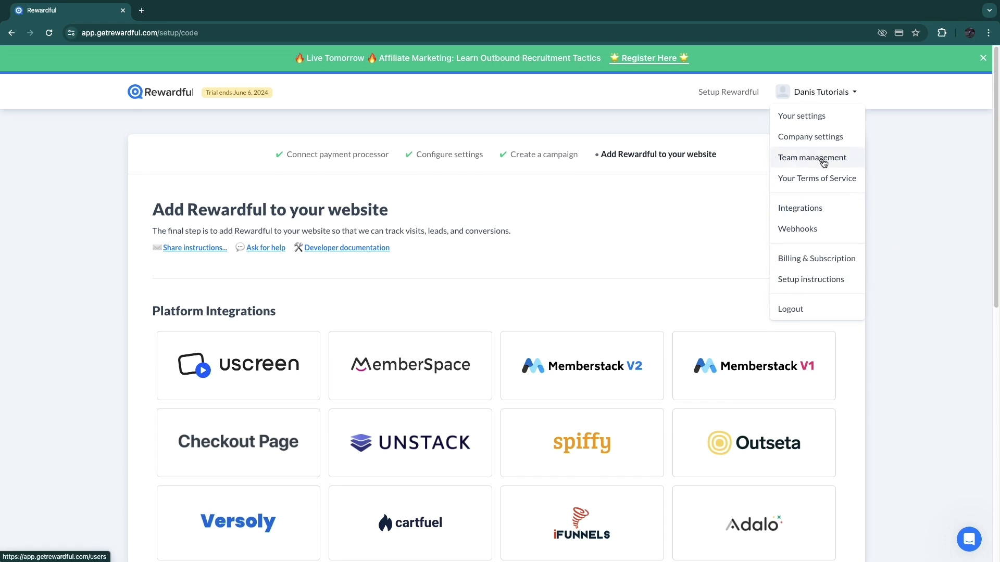
left_click(741, 194)
scroll(419, 233, "down", 3)
scroll(362, 319, "up", 3)
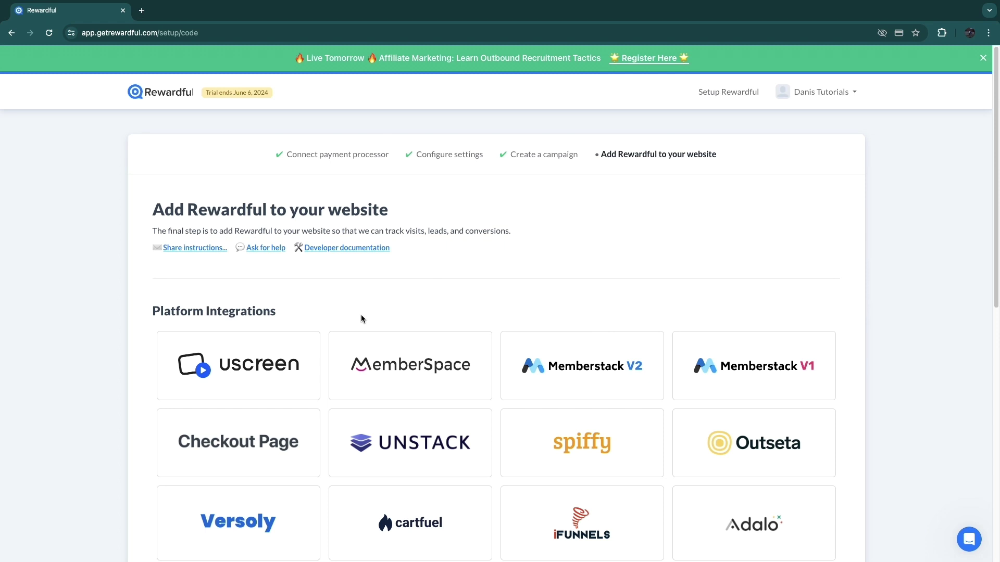